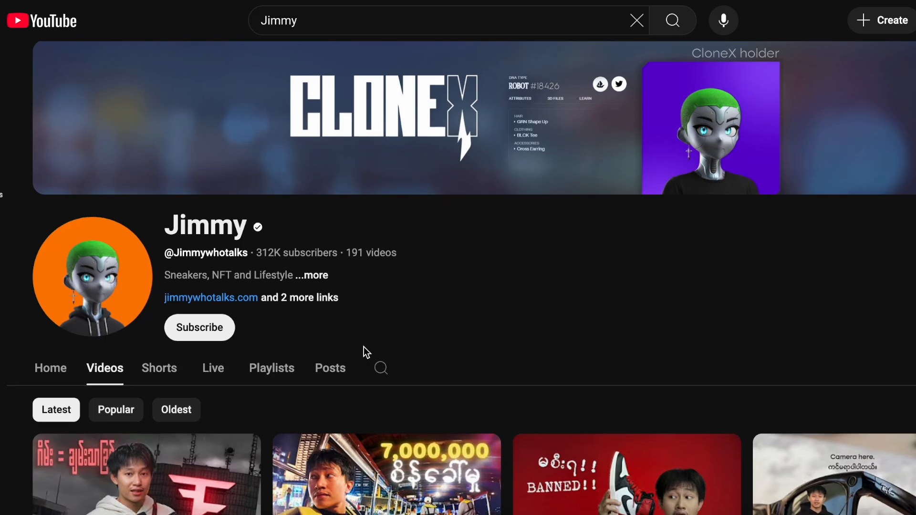
Watch the channel's graphic match cut example video for reference
scroll(364, 352, "down", 4)
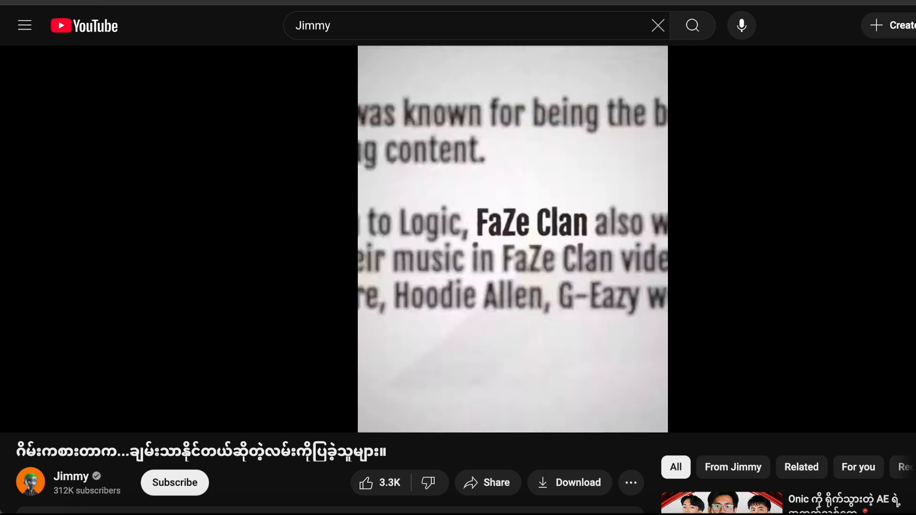
left_click(307, 331)
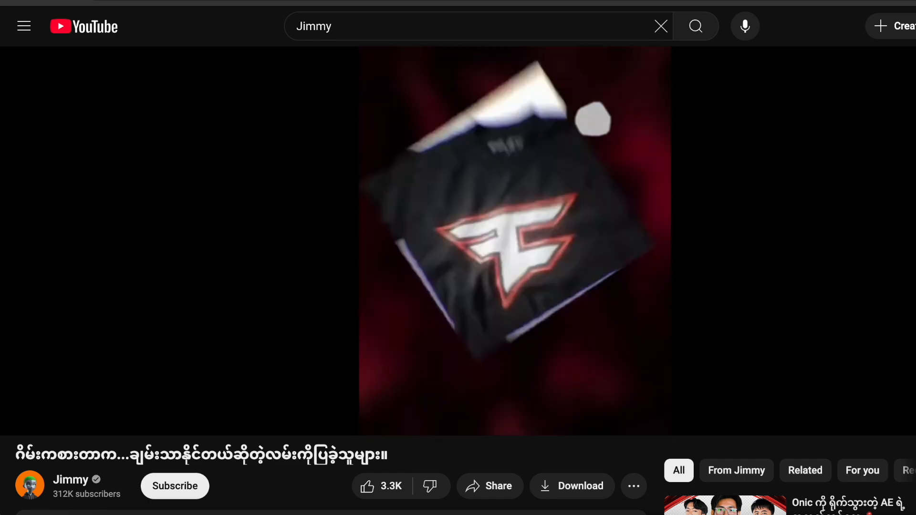
left_click(519, 289)
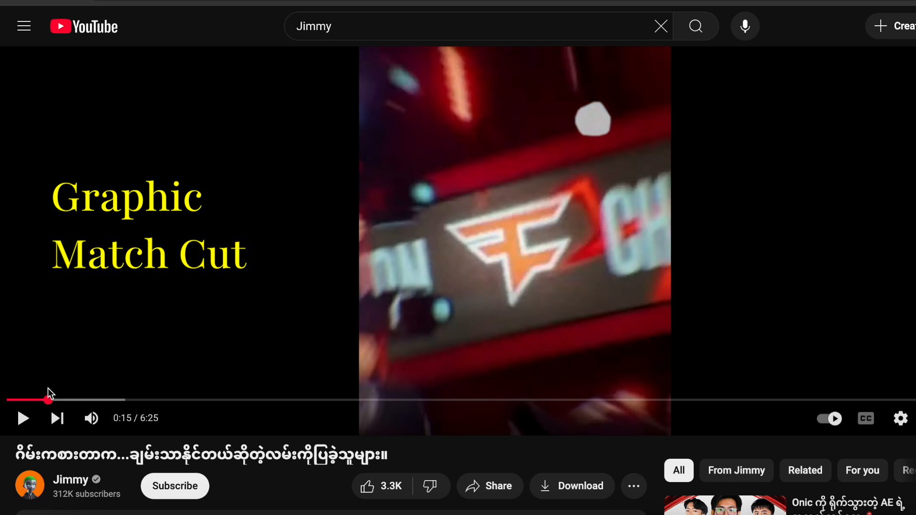
left_click_drag(48, 389, 45, 397)
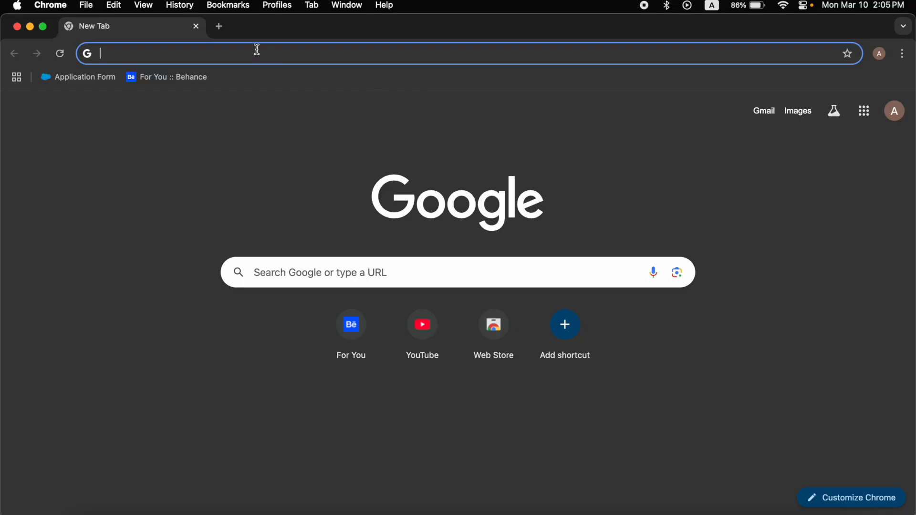
Search Google for Ronaldo and open a news article about him
left_click(322, 283)
type("Ronaldo")
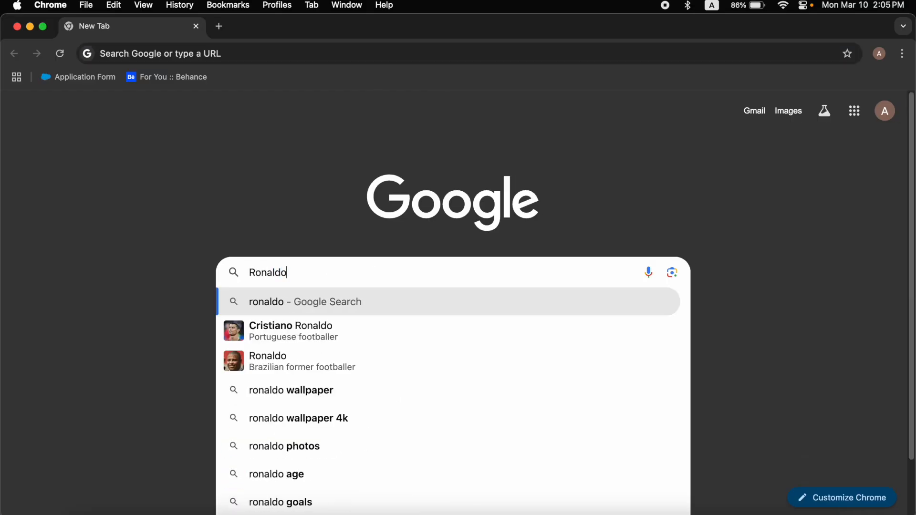
key("Return")
left_click(191, 140)
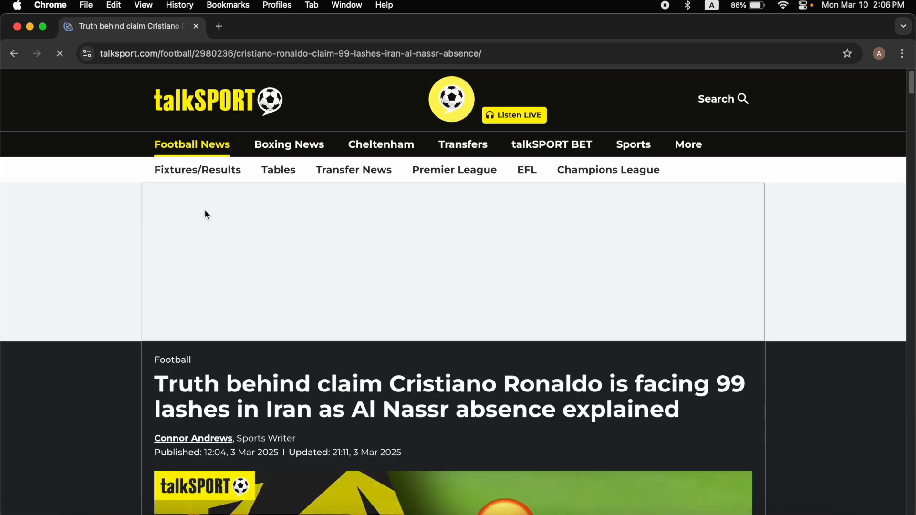
Capture screenshots of Ronaldo paragraphs from the talkSPORT and CNN articles
scroll(315, 287, "down", 20)
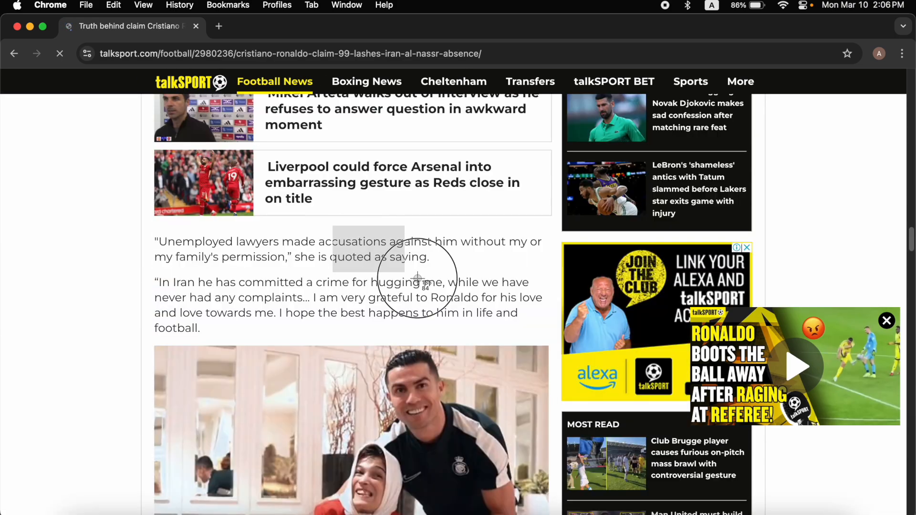
left_click_drag(417, 278, 557, 344)
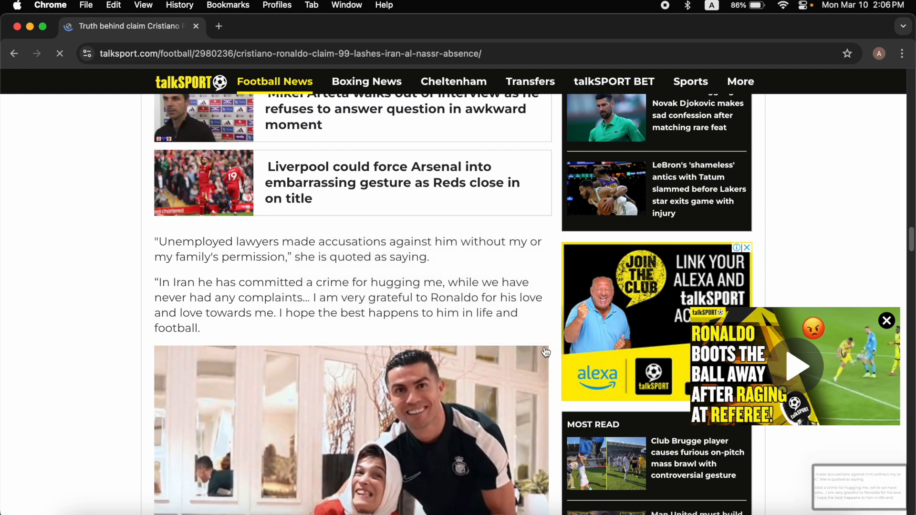
scroll(525, 348, "down", 15)
left_click(14, 53)
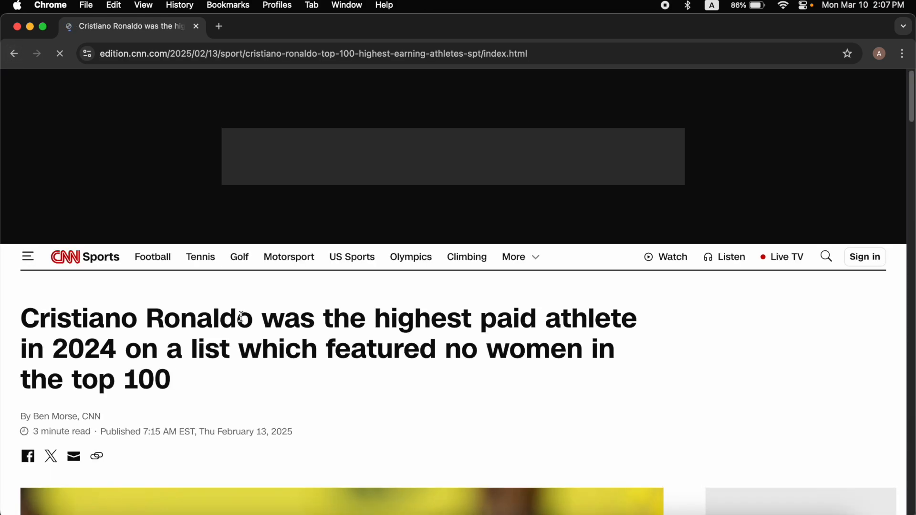
scroll(245, 319, "down", 13)
scroll(444, 340, "down", 1)
key("super+shift+4")
left_click_drag(71, 313, 388, 436)
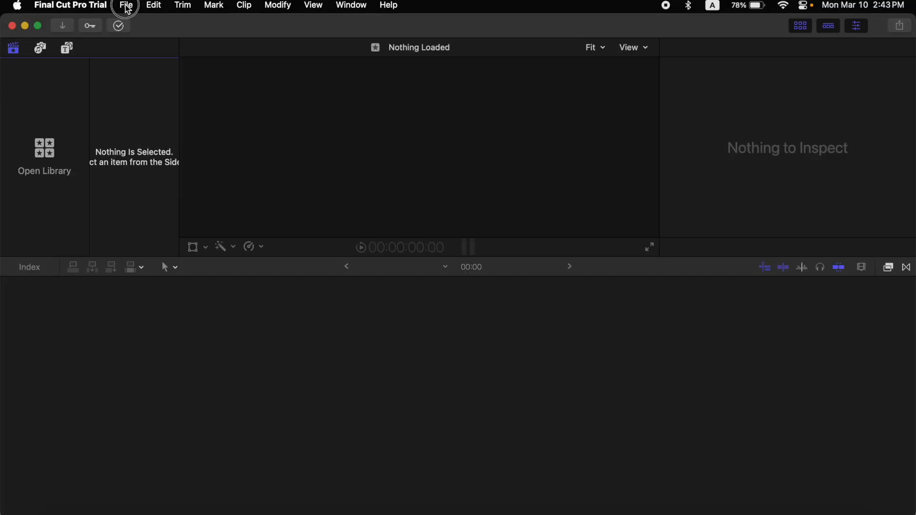
Create a new library named Match Cut in the Downloads folder
left_click(127, 7)
mouse_move(157, 24)
left_click(341, 51)
type("Match Cu")
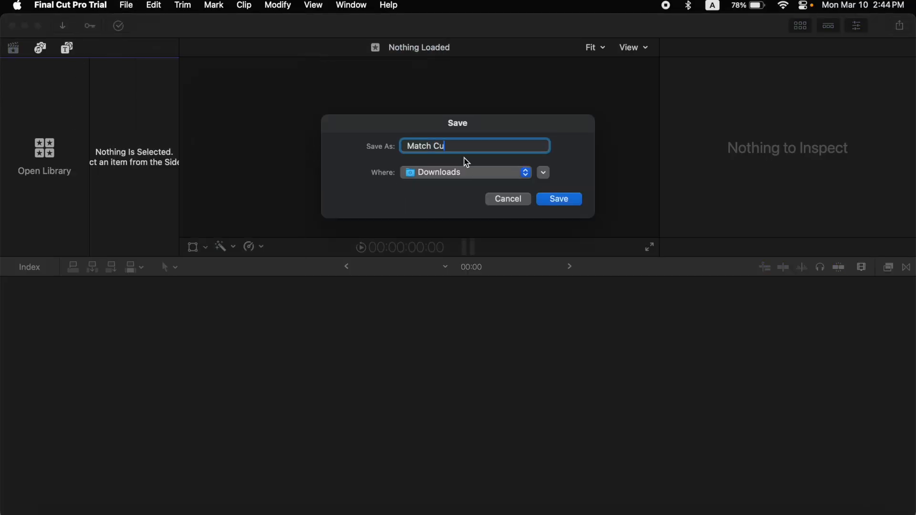
type("t")
key("Return")
Create a project named Text Match Cut with Square 1080x1080 video at 30p
left_click(459, 389)
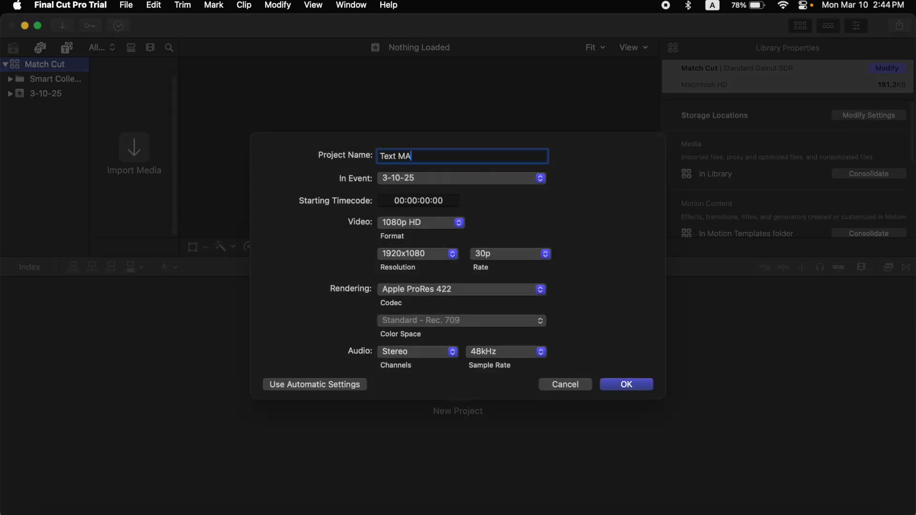
left_click(442, 217)
left_click(424, 398)
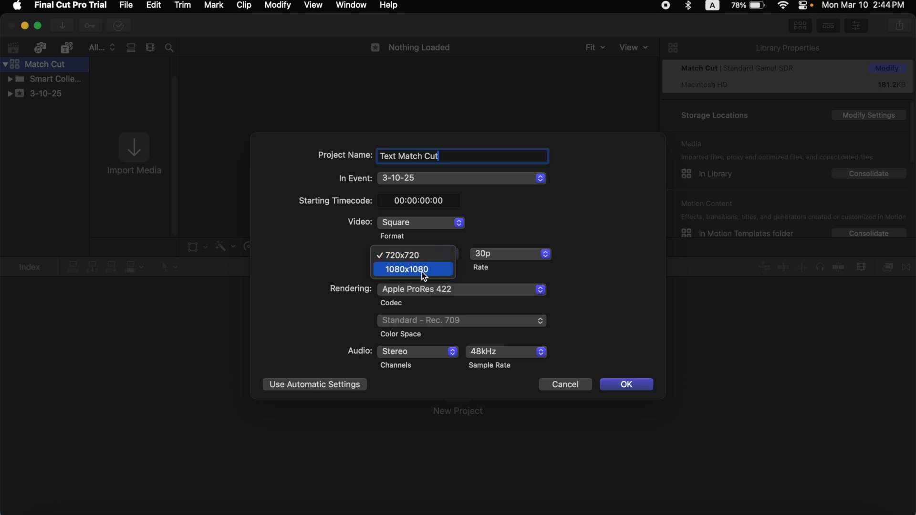
left_click(632, 386)
Import the desktop screenshots and add them to the project timeline
left_click(53, 507)
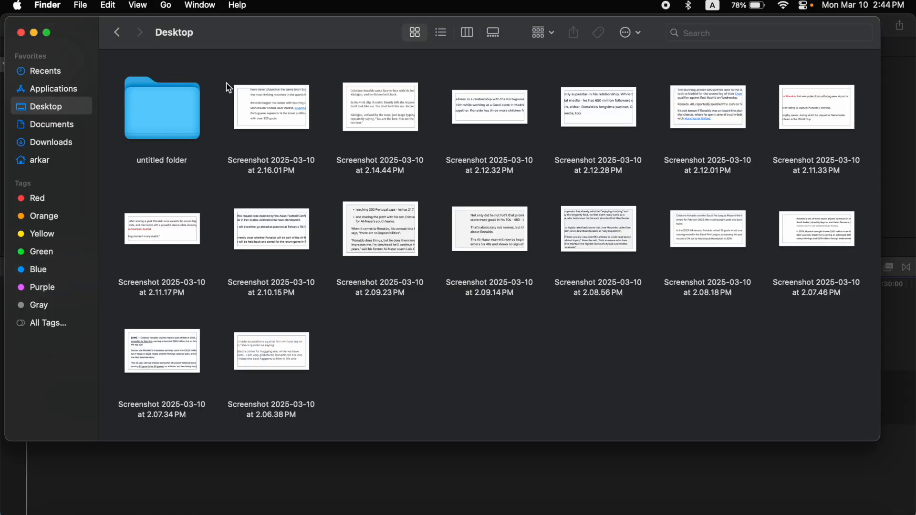
left_click_drag(227, 84, 792, 344)
left_click_drag(267, 262, 77, 453)
left_click(53, 506)
left_click(223, 254)
left_click_drag(219, 195, 141, 412)
left_click_drag(160, 355, 392, 404)
left_click(480, 441)
Select all timeline clips and change their duration to 5 frames
key("super+a")
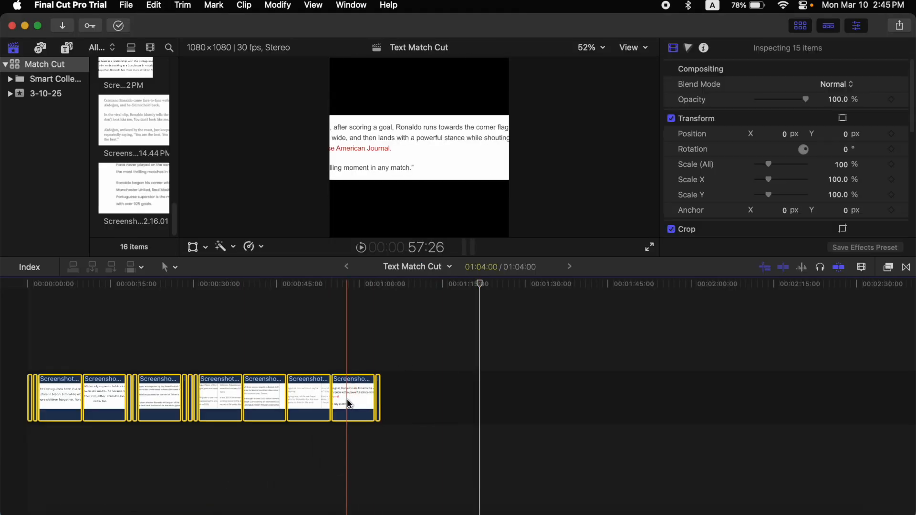
right_click(325, 400)
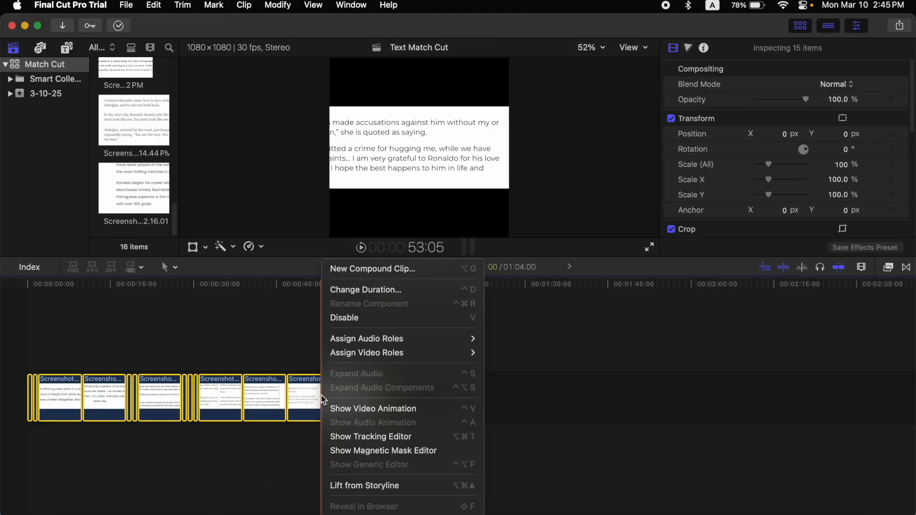
left_click(382, 291)
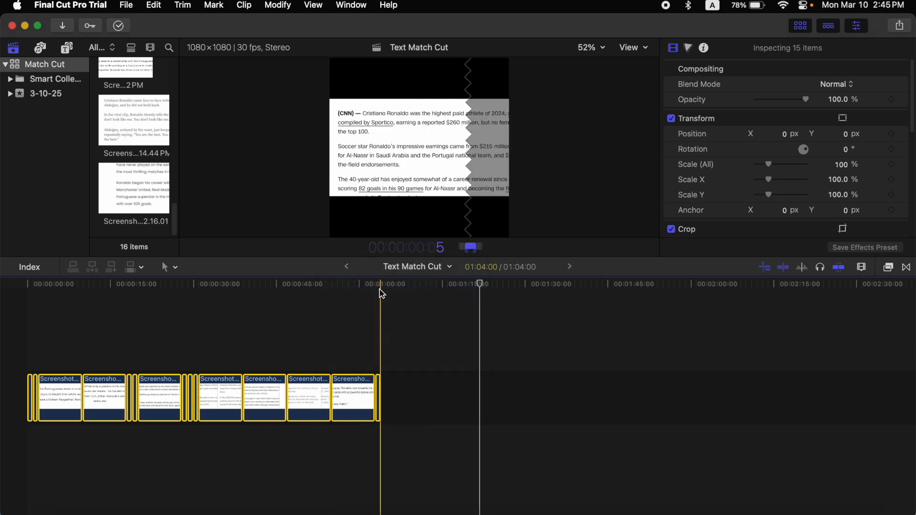
key("Return")
key("shift+z")
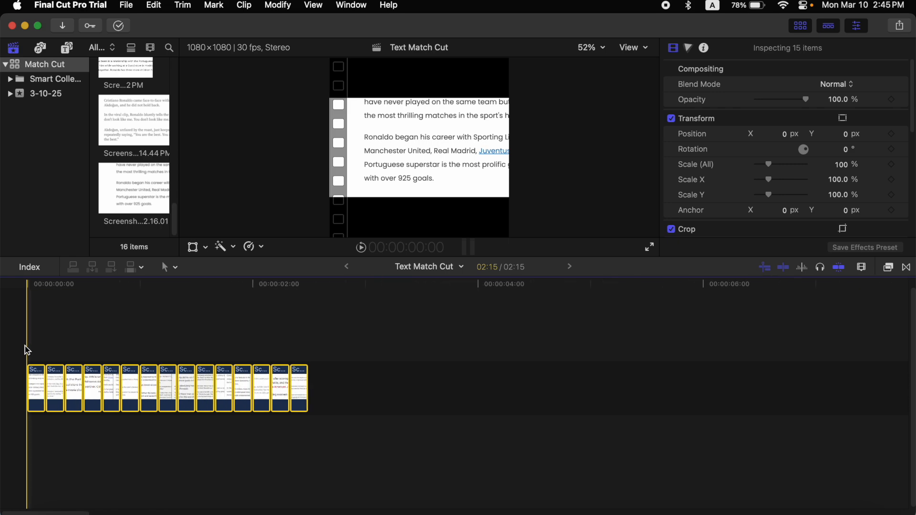
Scale the first screenshot clip to about 247% and reposition it in the frame
left_click(194, 312)
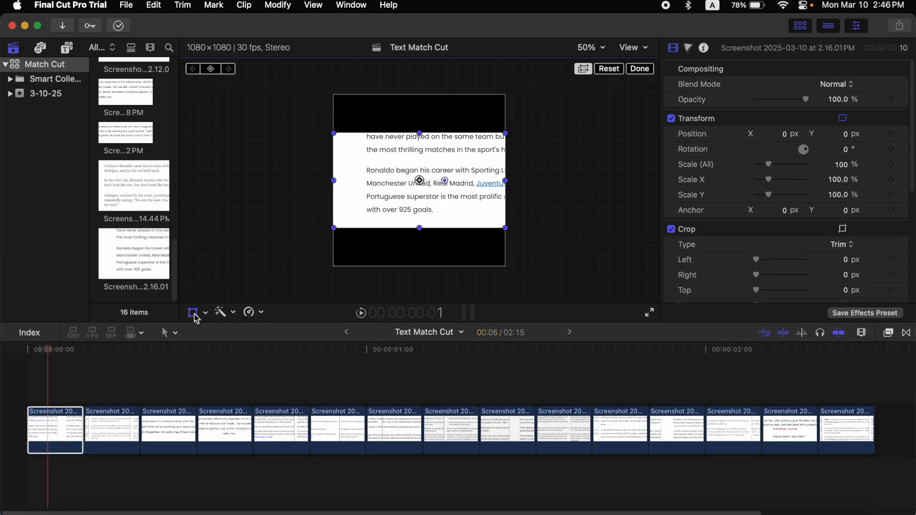
left_click_drag(768, 164, 781, 164)
mouse_move(471, 229)
left_mouse_down()
mouse_move(415, 229)
mouse_move(529, 231)
mouse_move(475, 231)
left_mouse_up()
left_click_drag(780, 164, 788, 165)
left_click_drag(493, 211, 483, 230)
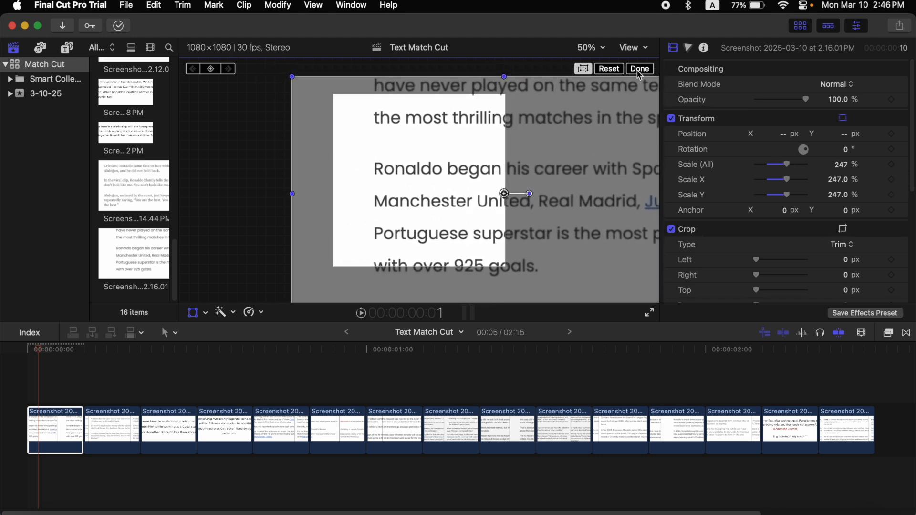
left_click(639, 69)
Stack the second screenshot over the first, scale it to about 255% aligning the word Ronaldo, and restore full opacity
left_click_drag(102, 410, 44, 375)
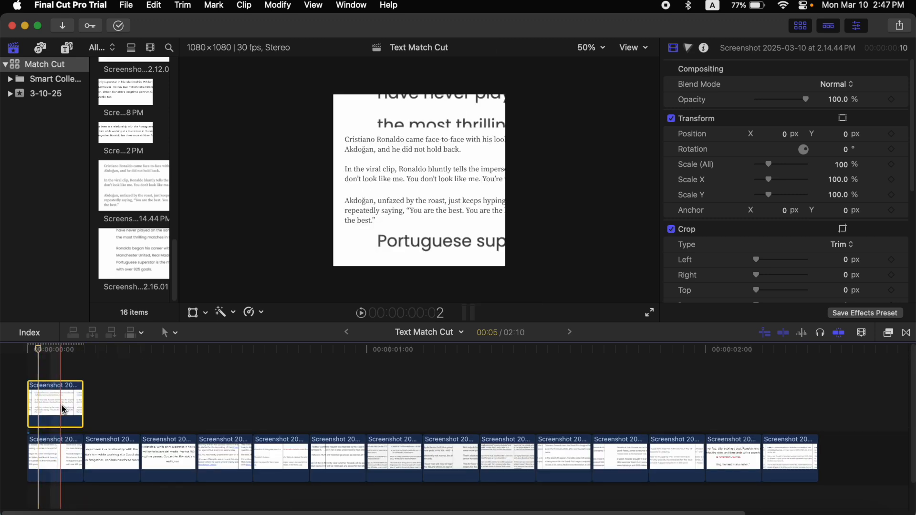
key("shift+t")
left_click_drag(768, 164, 783, 164)
left_click_drag(447, 204, 451, 224)
left_click_drag(784, 165, 790, 163)
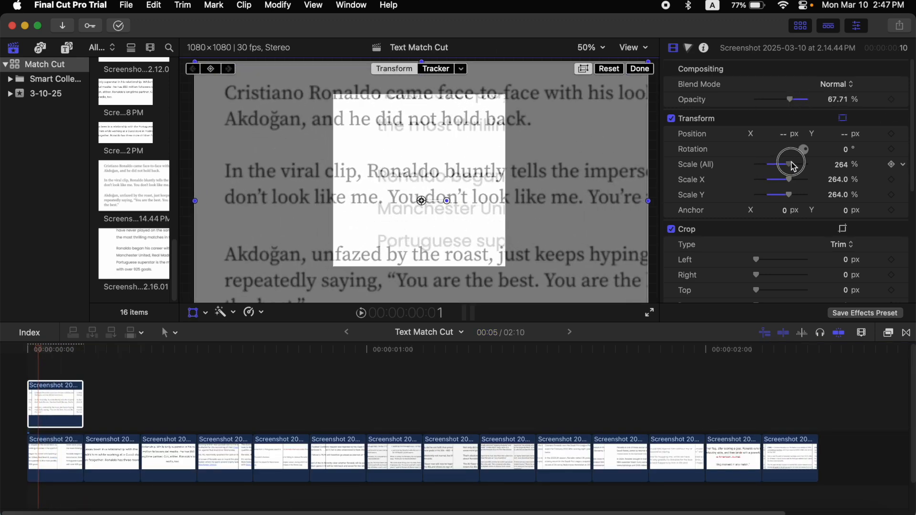
left_click_drag(443, 225, 451, 231)
left_click_drag(788, 164, 782, 165)
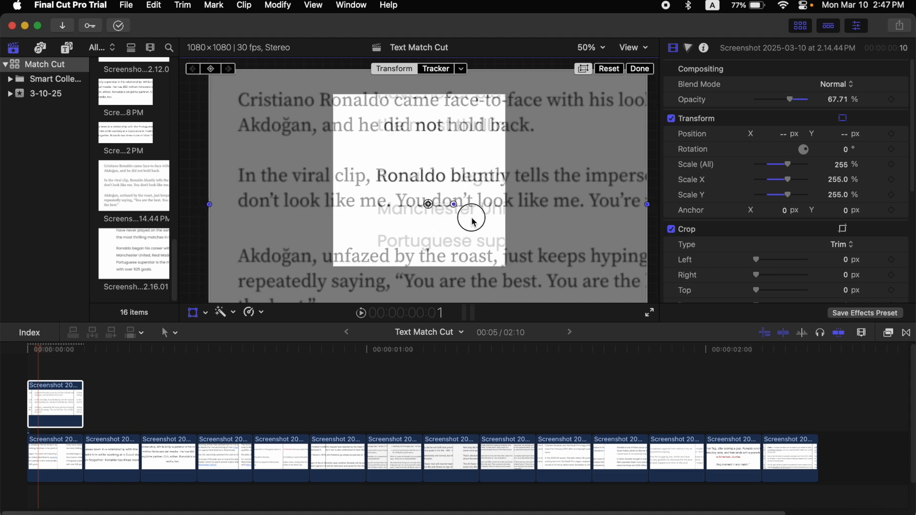
left_click(641, 69)
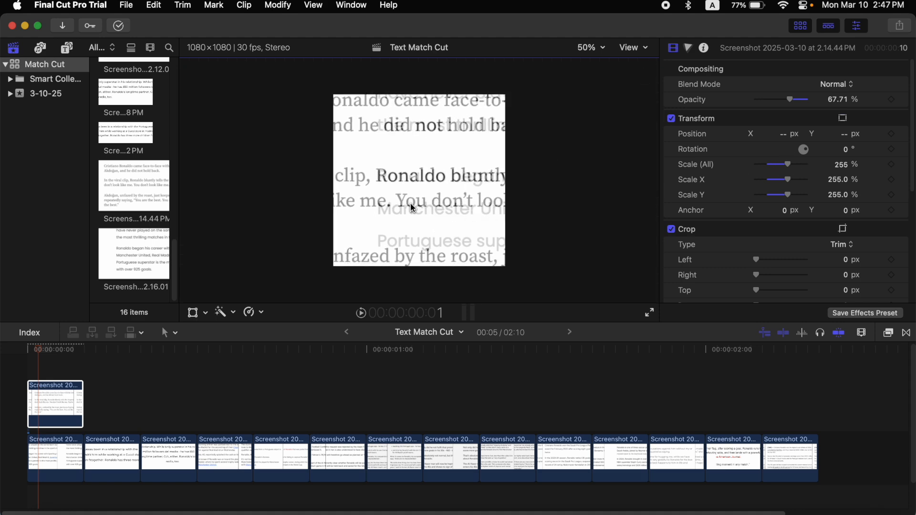
left_click_drag(784, 104, 865, 105)
Stack the third screenshot over the second and scale it to about 213%, aligning Ronaldo with the previous one
left_click_drag(75, 382, 129, 406)
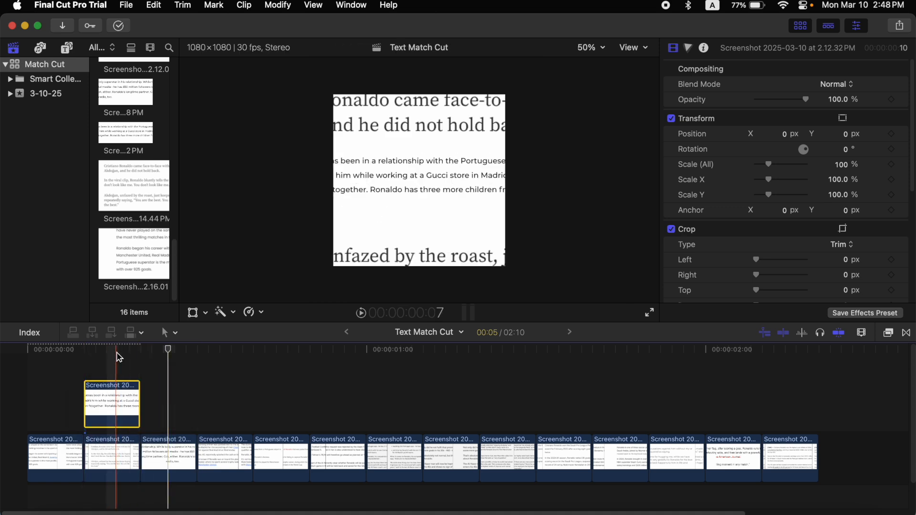
left_click_drag(769, 165, 782, 164)
left_click(193, 312)
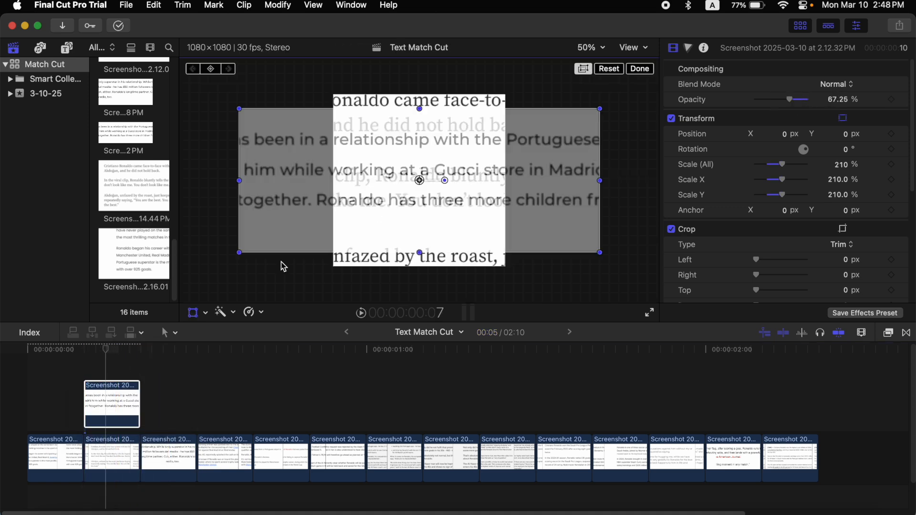
left_click_drag(399, 213, 458, 188)
left_click_drag(782, 164, 788, 164)
left_click_drag(439, 216, 460, 212)
left_click_drag(788, 164, 780, 163)
left_click_drag(484, 182, 424, 186)
left_click_drag(780, 164, 782, 164)
left_click(639, 69)
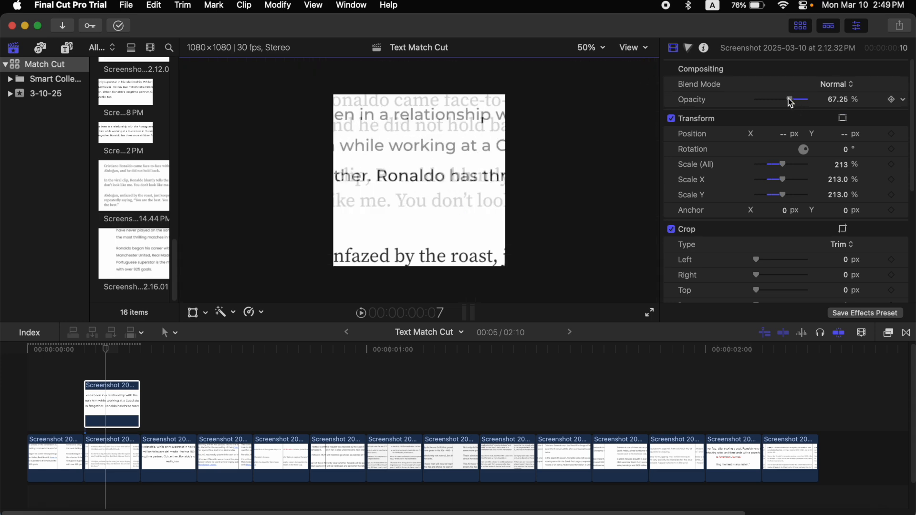
Return the aligned clip to the storyline and lift the next screenshot above it for aligning
left_click_drag(126, 403, 156, 450)
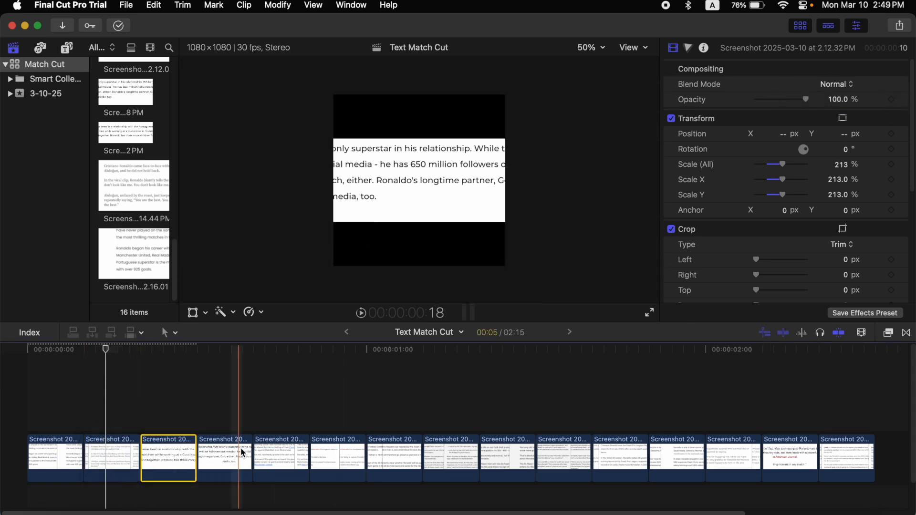
left_click_drag(273, 452, 219, 407)
left_click(229, 349)
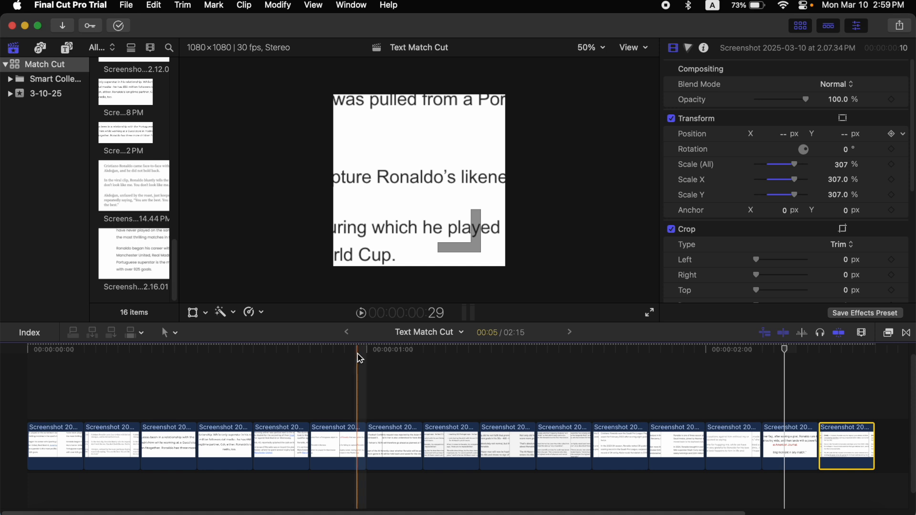
left_click(402, 357)
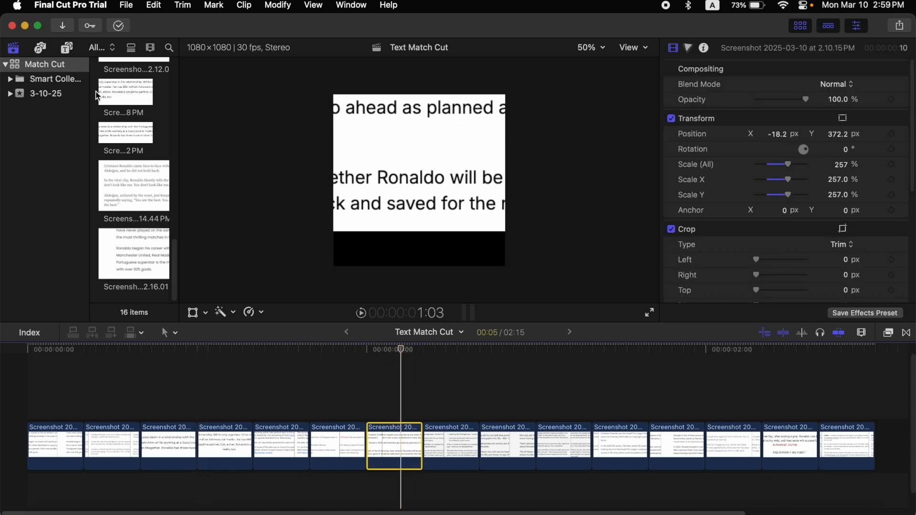
Add a Custom solid generator beneath the screenshot clips across the timeline
left_click(69, 48)
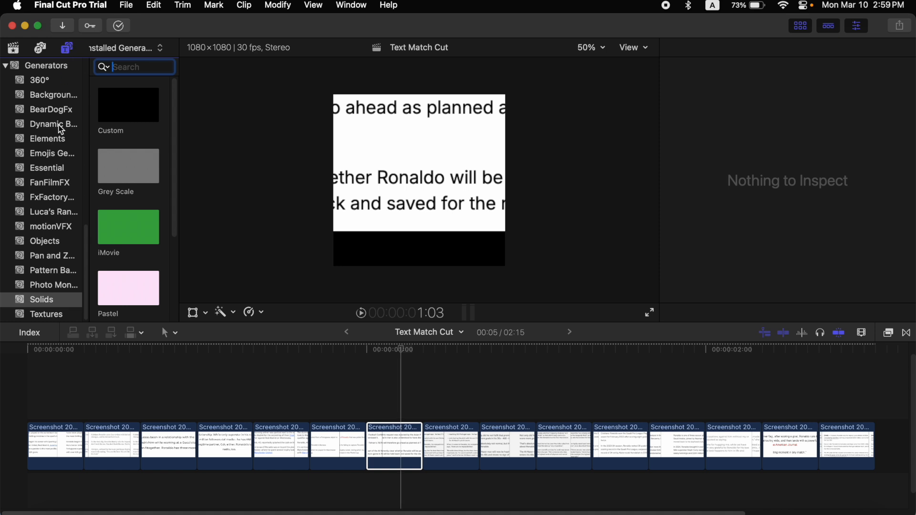
left_click(56, 301)
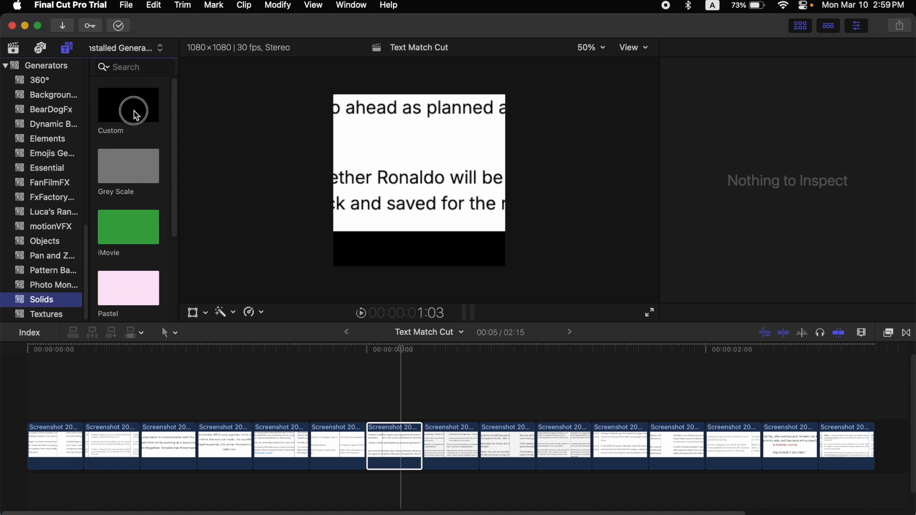
left_click_drag(153, 318, 331, 372)
key("shift+z")
Set the solid's color to white by sampling the viewer's white background with the eyedropper
left_click(496, 480)
left_click(836, 84)
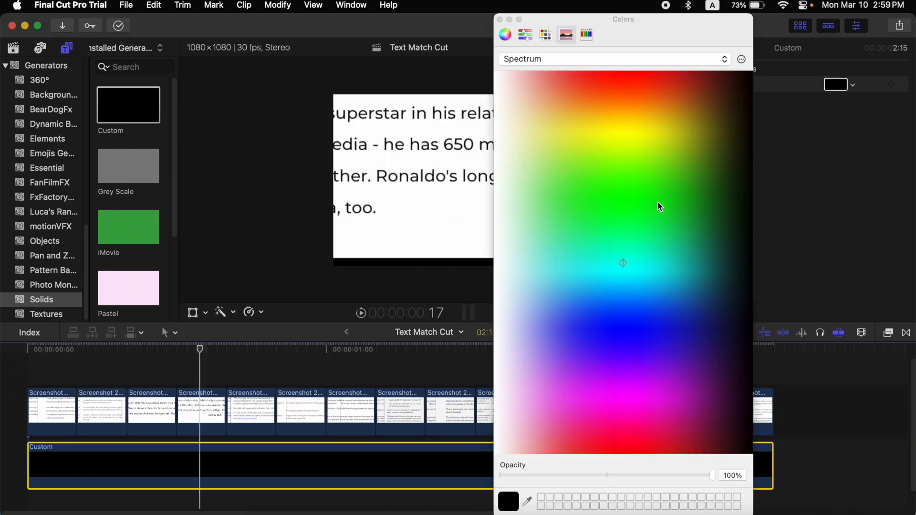
left_click(547, 35)
left_click(567, 35)
left_click(527, 501)
left_click(463, 237)
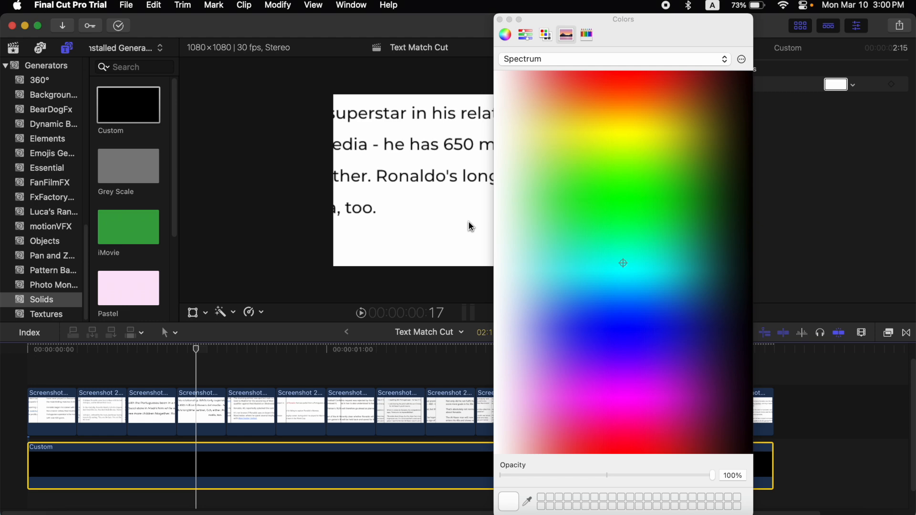
left_click(500, 19)
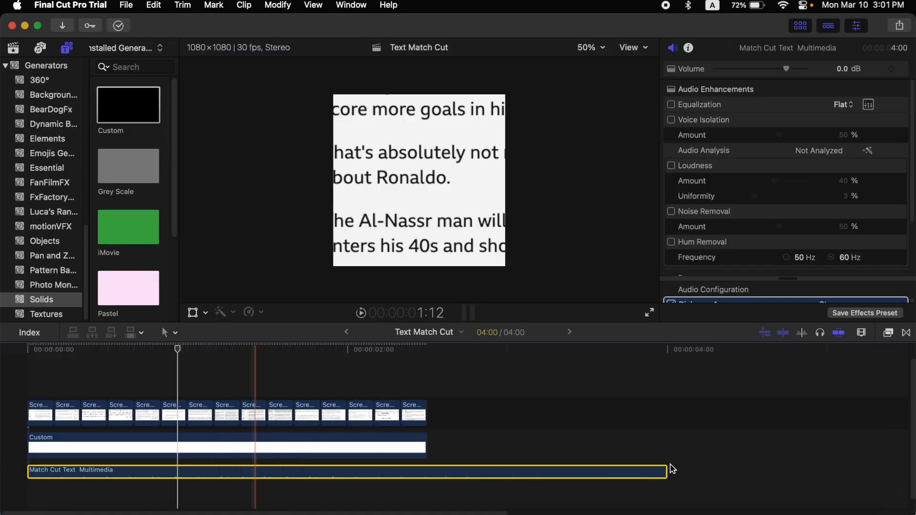
key("super+equal")
key("super+equal")
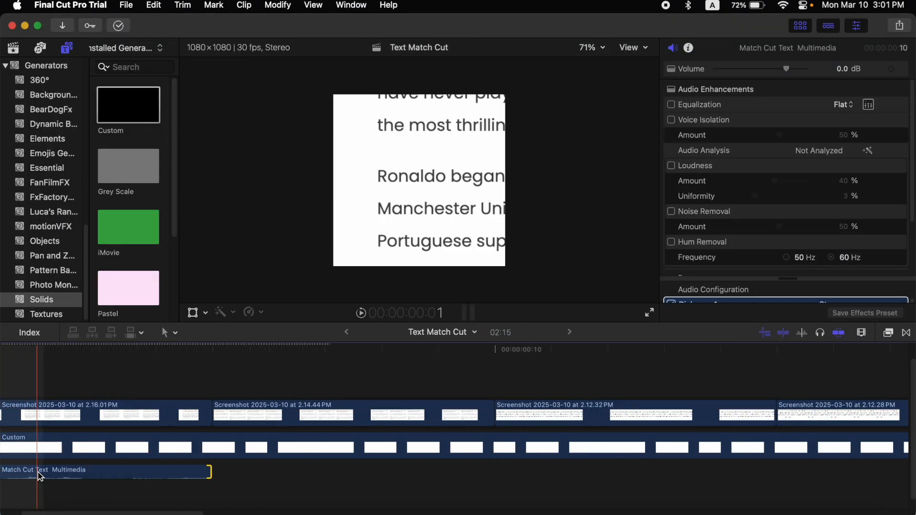
left_click(861, 333)
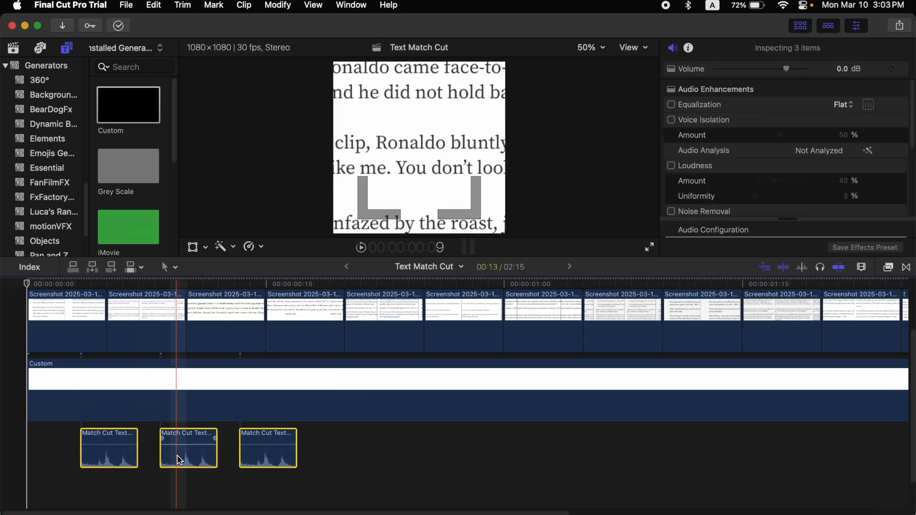
Combine the three audio clips into a compound clip and place a copy of it further along the timeline
right_click(180, 453)
left_click(277, 190)
left_click(601, 315)
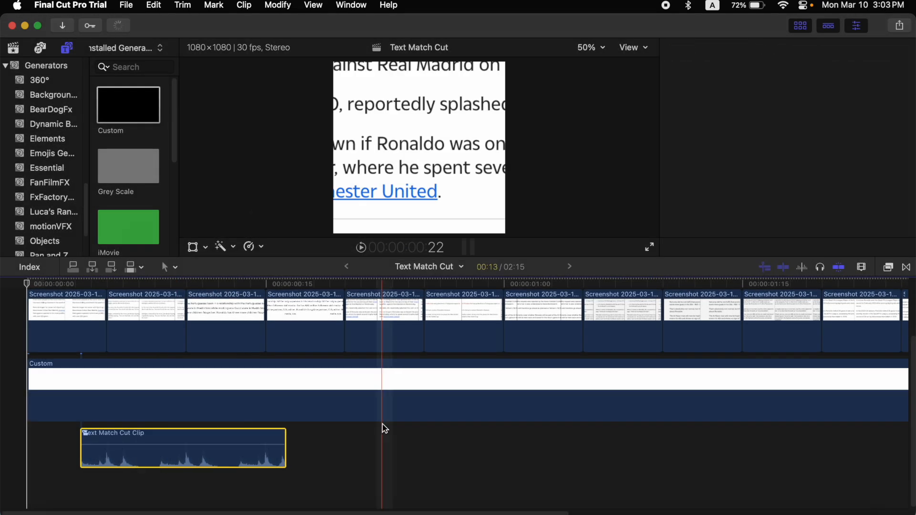
left_click_drag(219, 450, 292, 457)
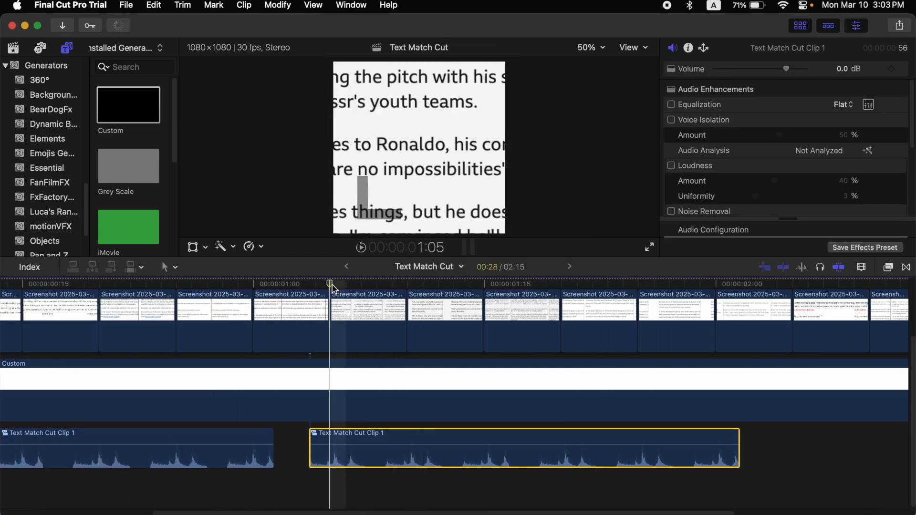
left_click(301, 285)
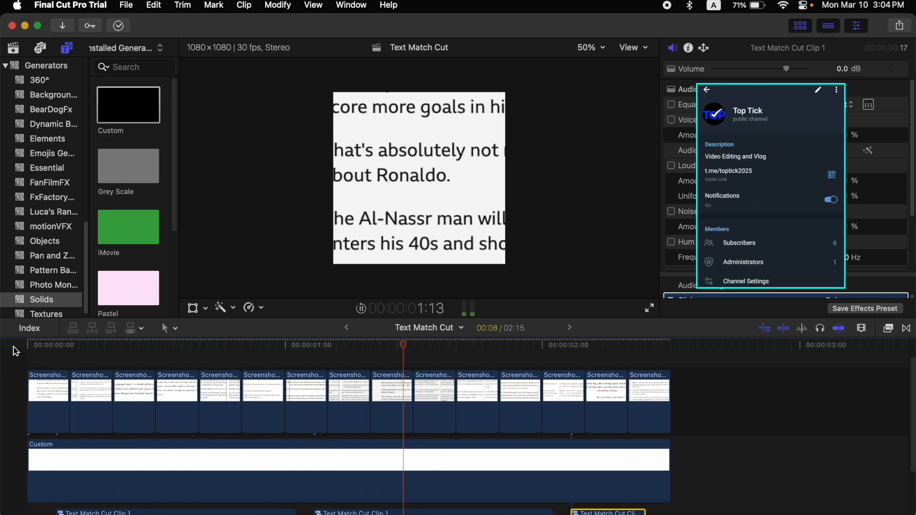
Select all the screenshot clips and nest them into a new compound clip
key("space")
left_click_drag(698, 388, 50, 368)
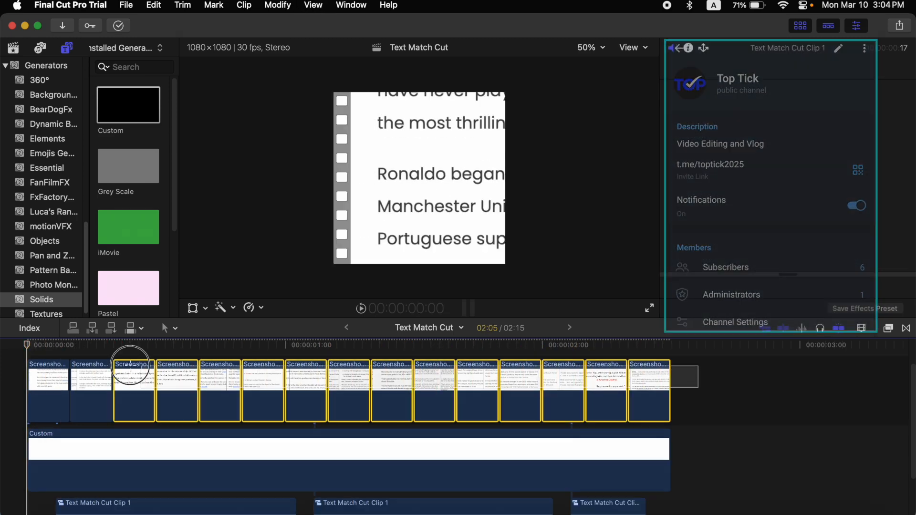
right_click(187, 397)
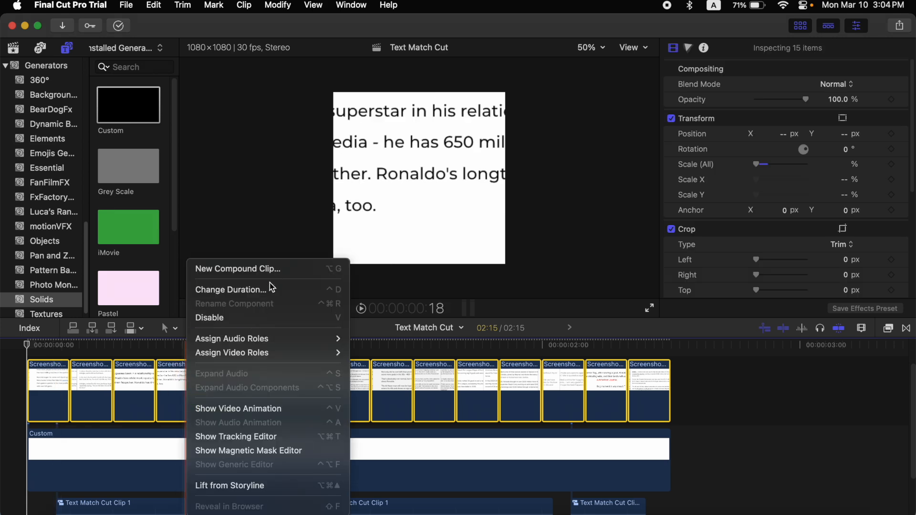
left_click(278, 269)
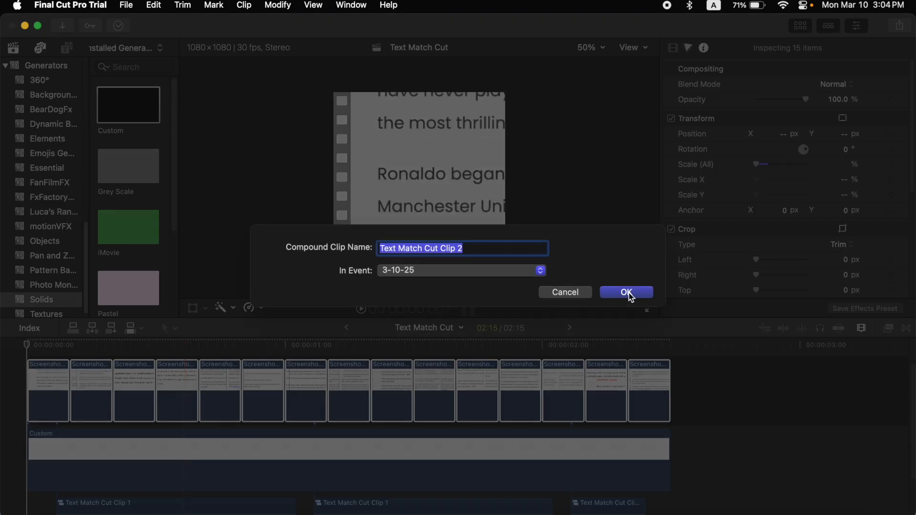
left_click(628, 293)
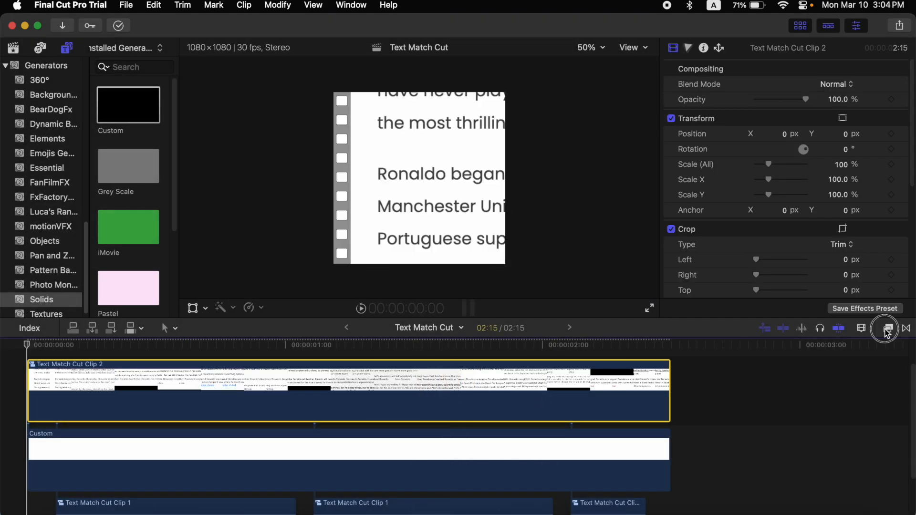
Apply the Focus blur effect to the screenshot compound clip
left_click(889, 328)
scroll(872, 362, "down", 1)
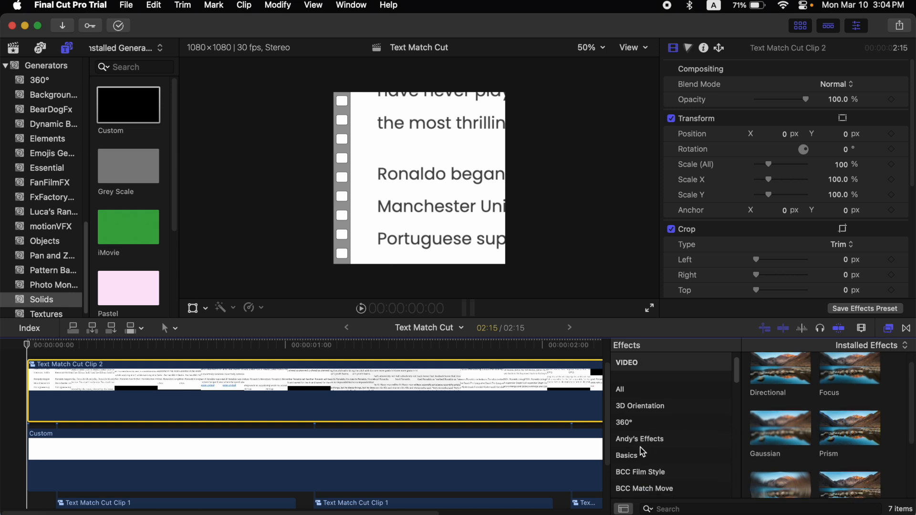
left_click(629, 429)
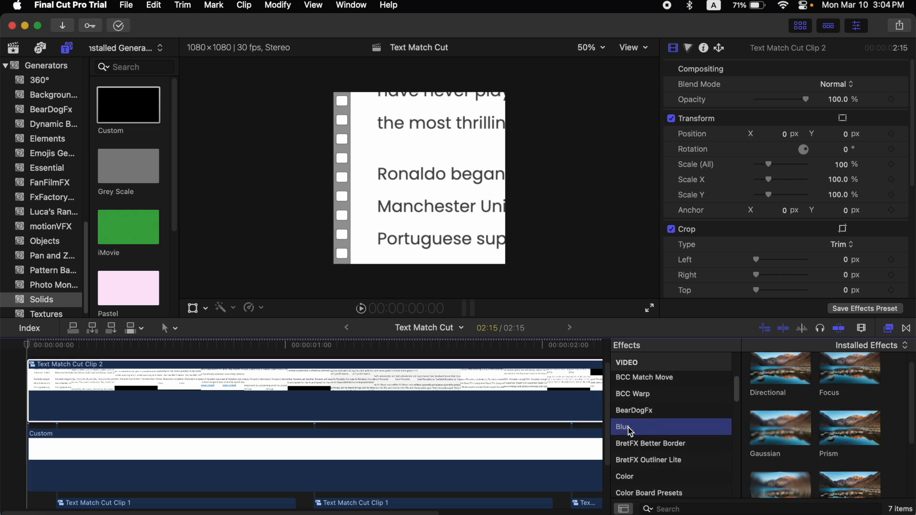
scroll(801, 453, "up", 1)
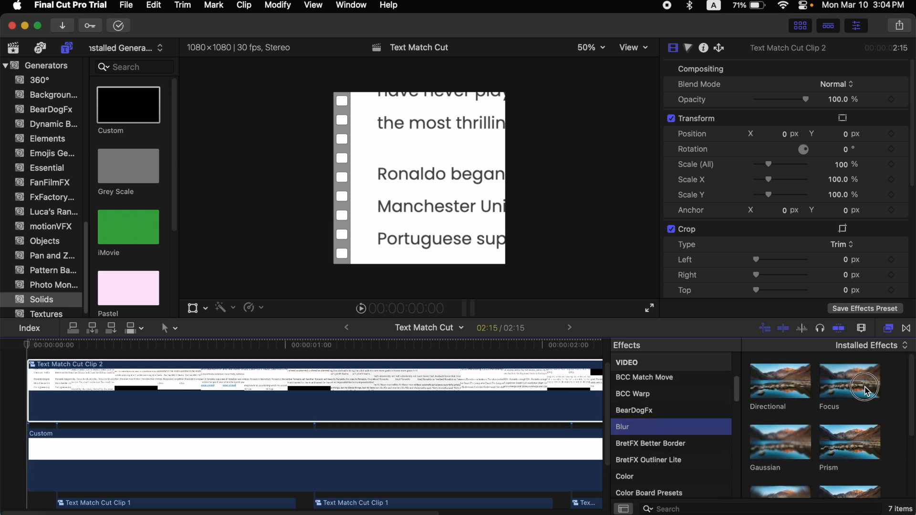
left_click_drag(866, 391, 446, 386)
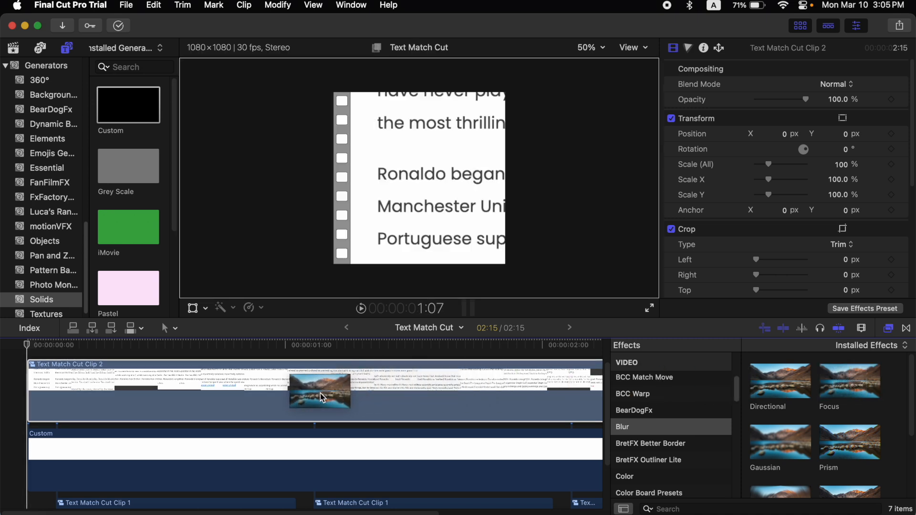
left_click_drag(323, 398, 334, 385)
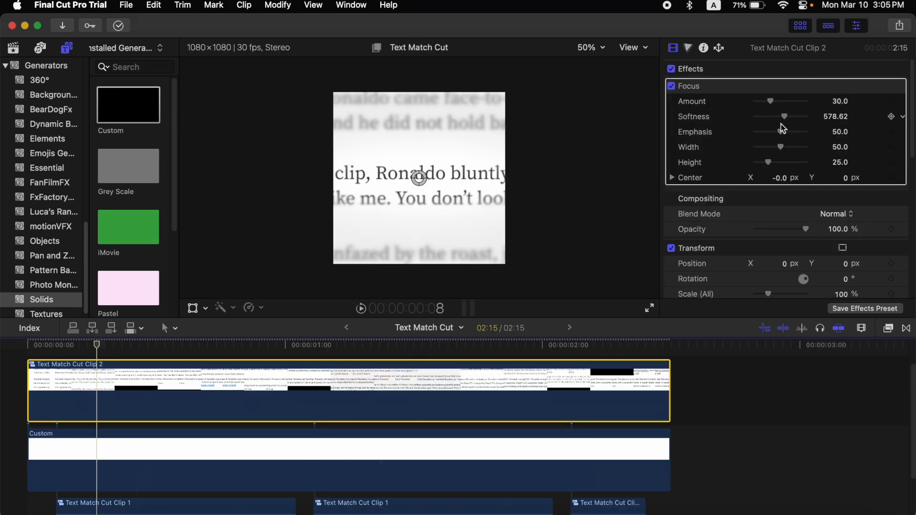
Tune the Focus effect around the central Ronaldo: amount about 20.5, emphasis 0, width about 18.8, height about 21
left_click_drag(767, 163, 759, 161)
left_click_drag(780, 131, 735, 140)
left_click_drag(811, 118, 751, 118)
left_click_drag(759, 163, 757, 162)
left_click_drag(781, 147, 762, 147)
left_click_drag(419, 178, 412, 172)
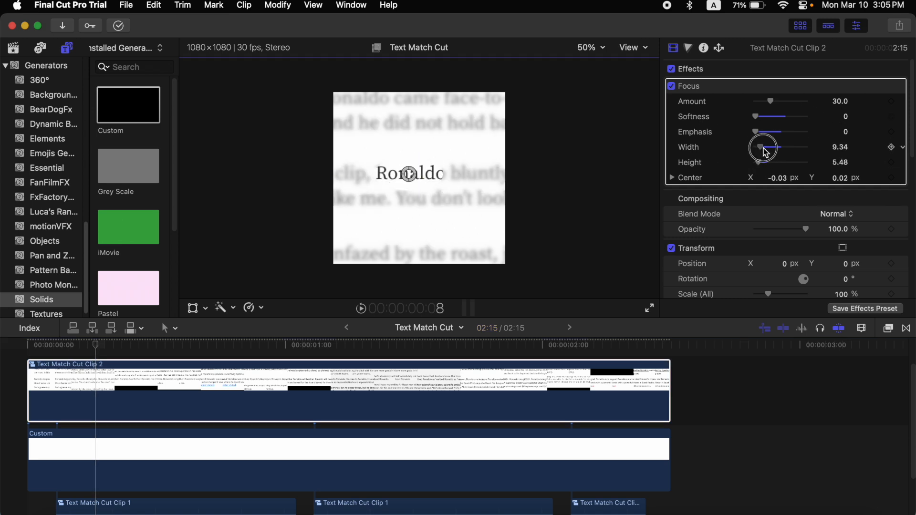
left_click_drag(755, 119, 784, 116)
left_click_drag(755, 132, 785, 131)
left_click_drag(771, 101, 769, 102)
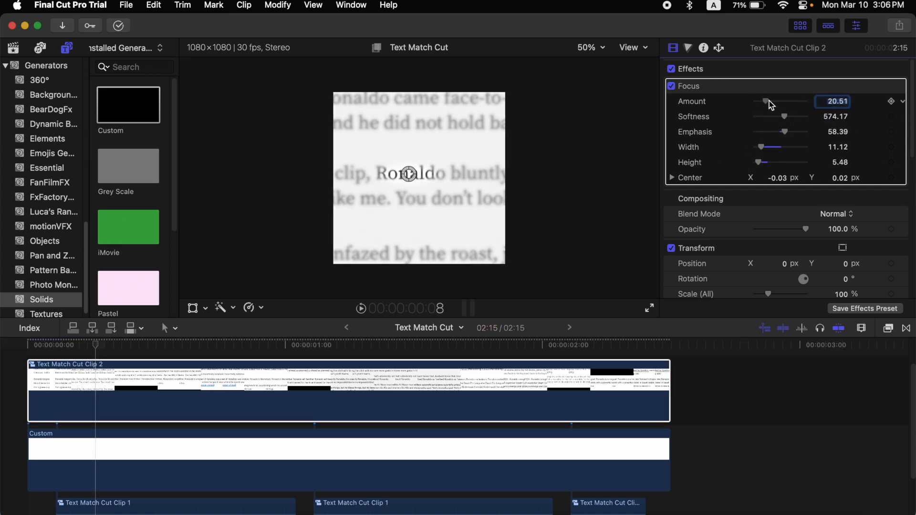
mouse_move(762, 147)
left_mouse_down()
mouse_move(777, 151)
mouse_move(765, 149)
left_mouse_up()
left_click_drag(784, 131, 751, 133)
scroll(2, 350, "up", 2)
left_click(1, 349)
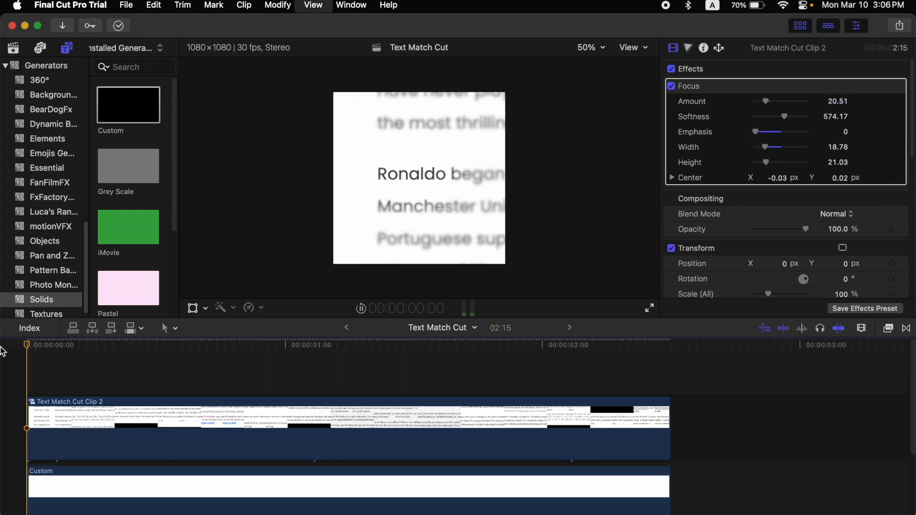
key("space")
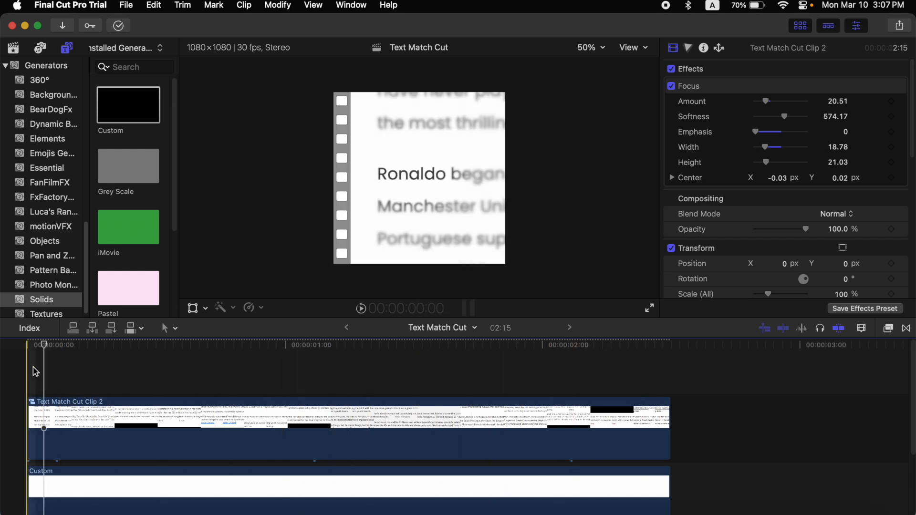
Add a Custom solid above the screenshot compound clip, deleting the part that extends beyond it
left_click_drag(142, 115, 36, 377)
left_click(677, 408)
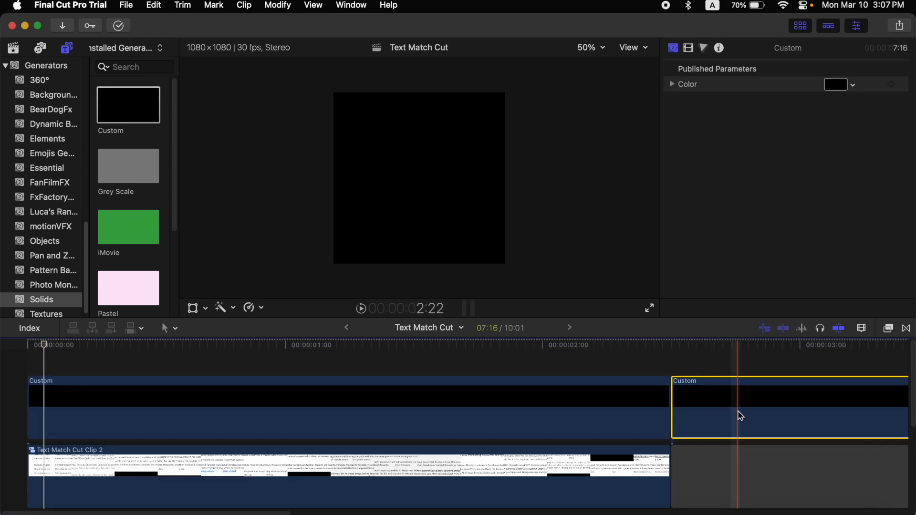
key("Delete")
left_click(649, 405)
left_click(484, 342)
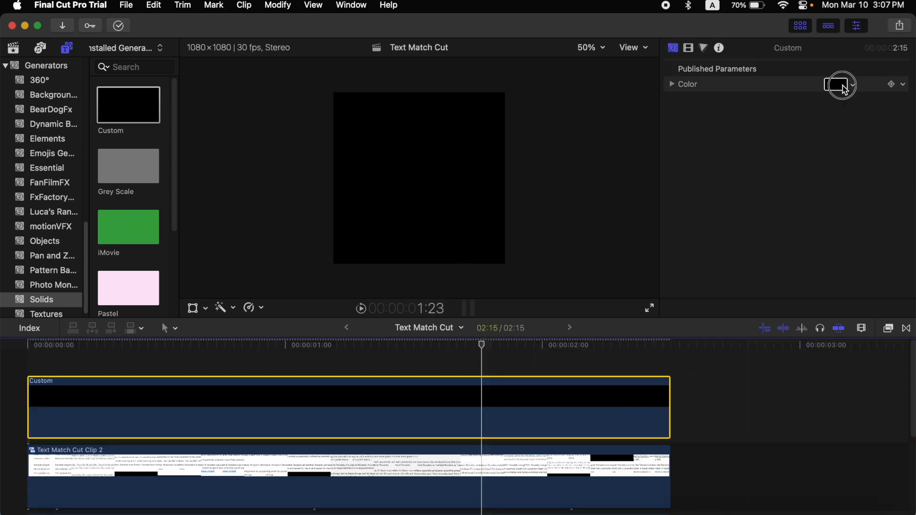
Set the new solid's color to Yellow
left_click(840, 85)
left_click(545, 35)
left_click(524, 219)
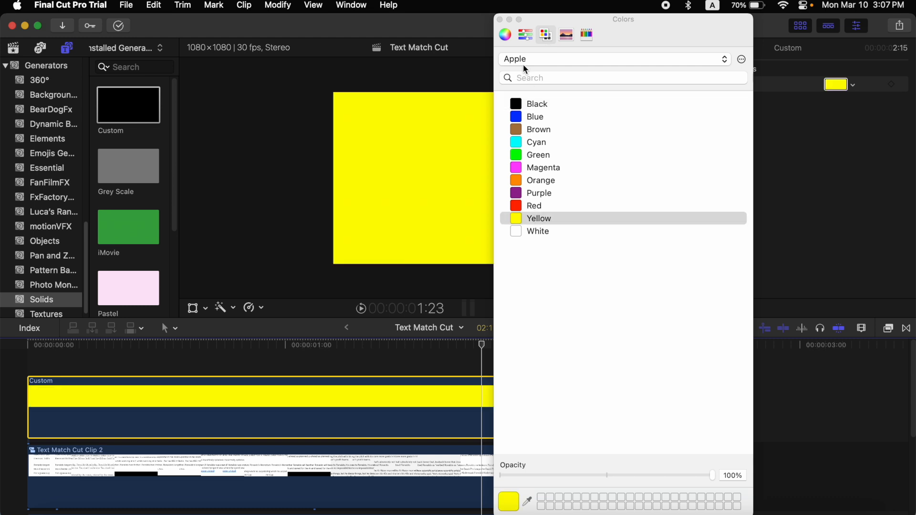
left_click(500, 20)
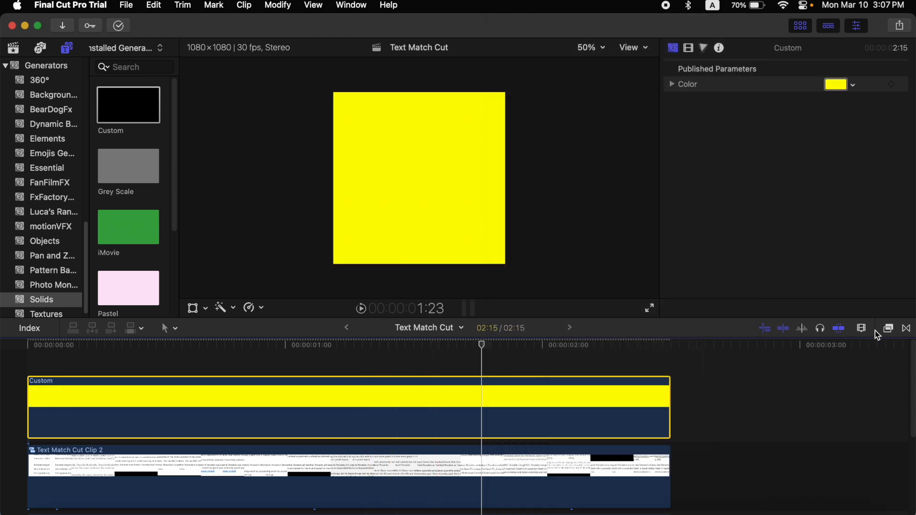
Apply the Draw Mask effect to the yellow solid and begin placing mask points in the viewer
left_click(889, 328)
scroll(660, 377, "up", 8)
left_click(666, 365)
left_click(697, 509)
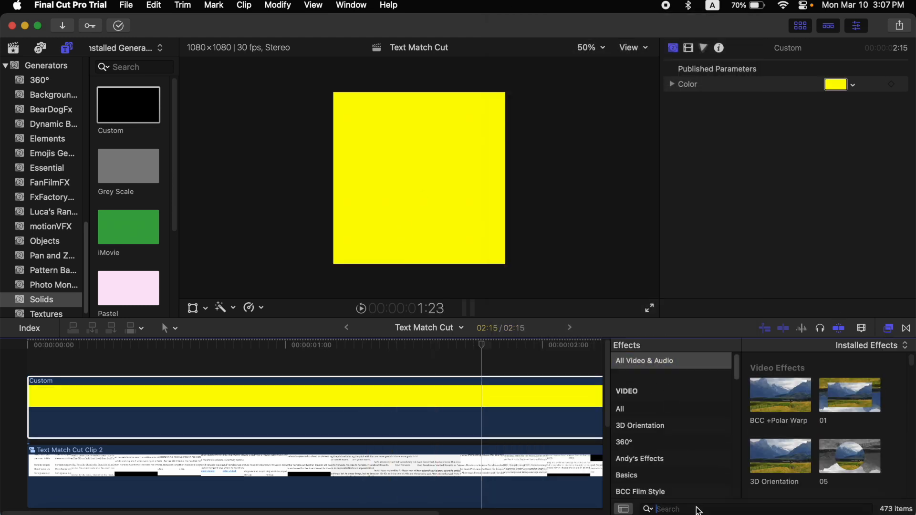
type("draw")
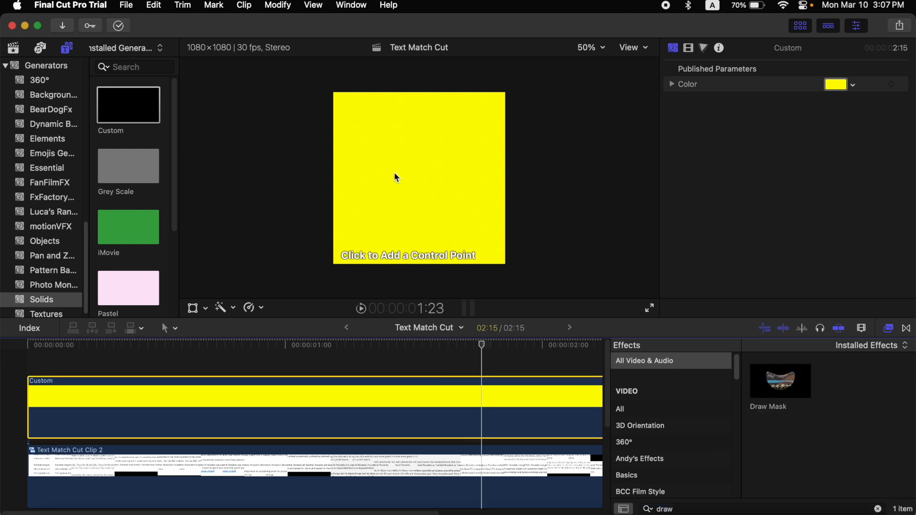
left_click(380, 191)
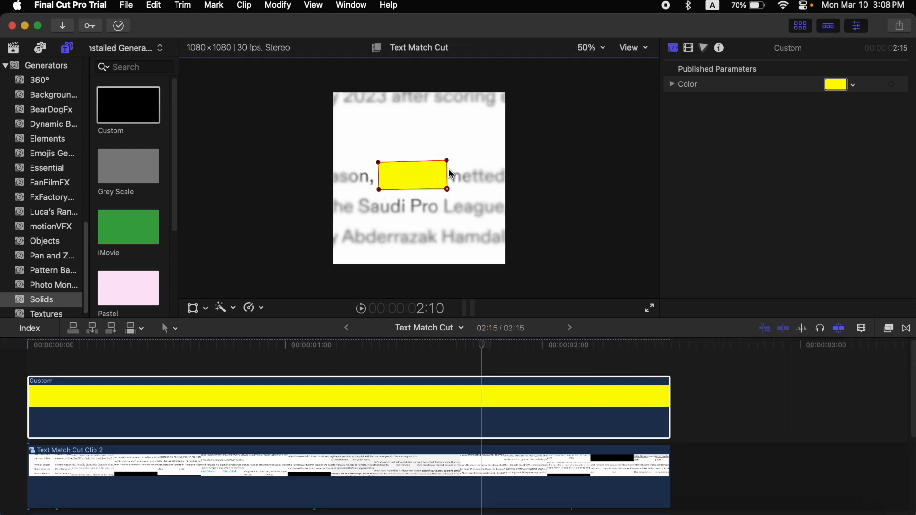
Zoom the viewer to 200% and shape the mask into a rectangle around Ronaldo, lowering the solid's opacity to see the text
left_click(591, 48)
left_click(591, 159)
left_click_drag(528, 108, 531, 127)
left_click(688, 48)
left_click_drag(808, 142, 788, 143)
left_click_drag(536, 214, 530, 209)
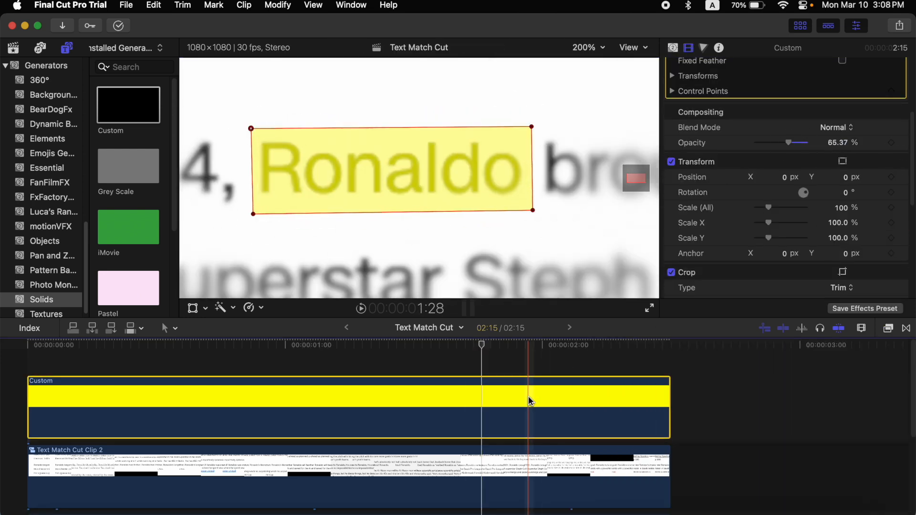
Restore the solid's opacity to 100% and set its blend mode to Multiply
left_click_drag(790, 143, 893, 146)
scroll(805, 187, "up", 4)
scroll(805, 187, "down", 2)
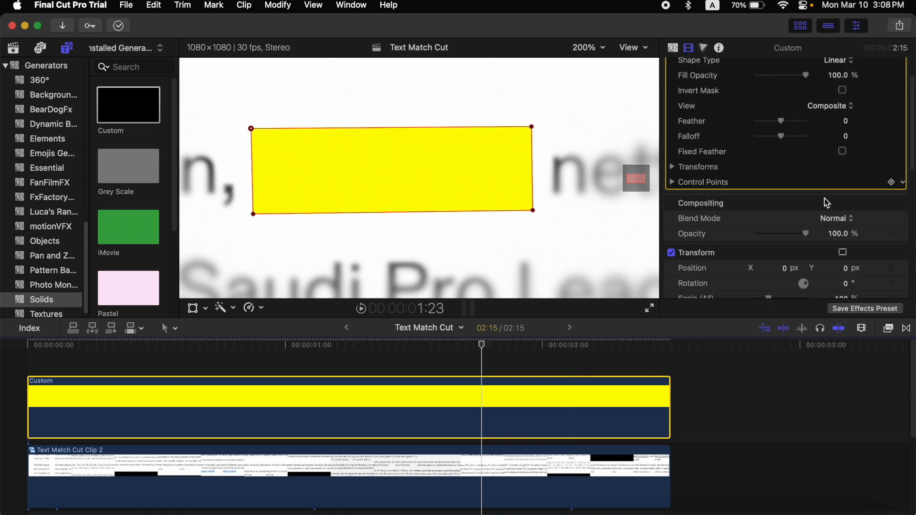
left_click(848, 220)
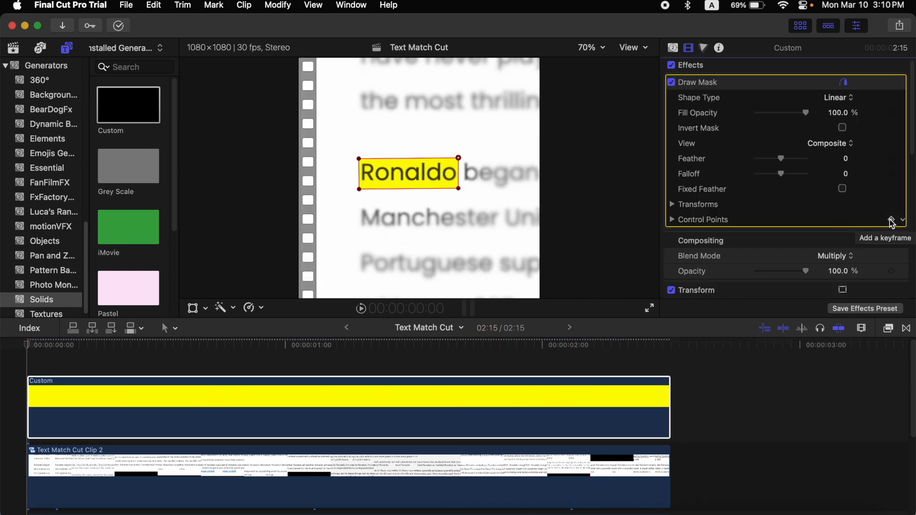
At the clip start, collapse the keyframed mask into a thin line at Ronaldo's left edge
left_click(27, 342)
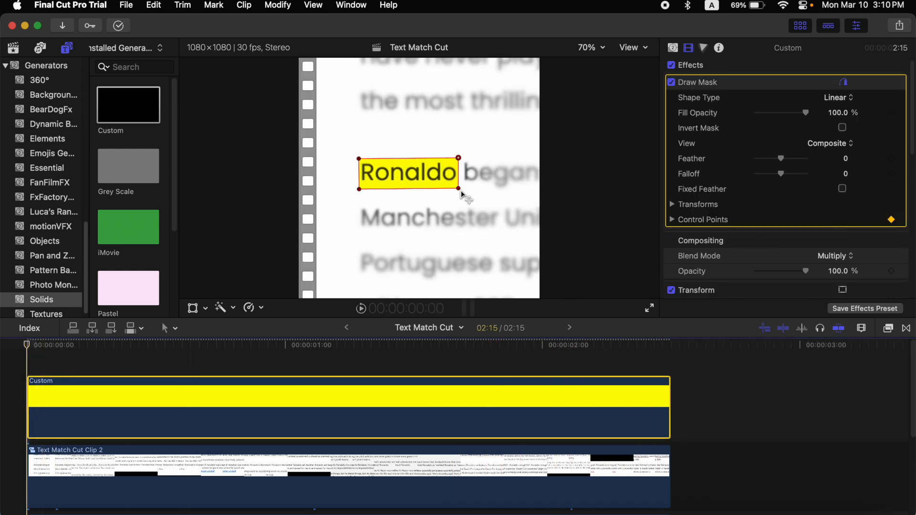
left_click_drag(459, 188, 435, 193)
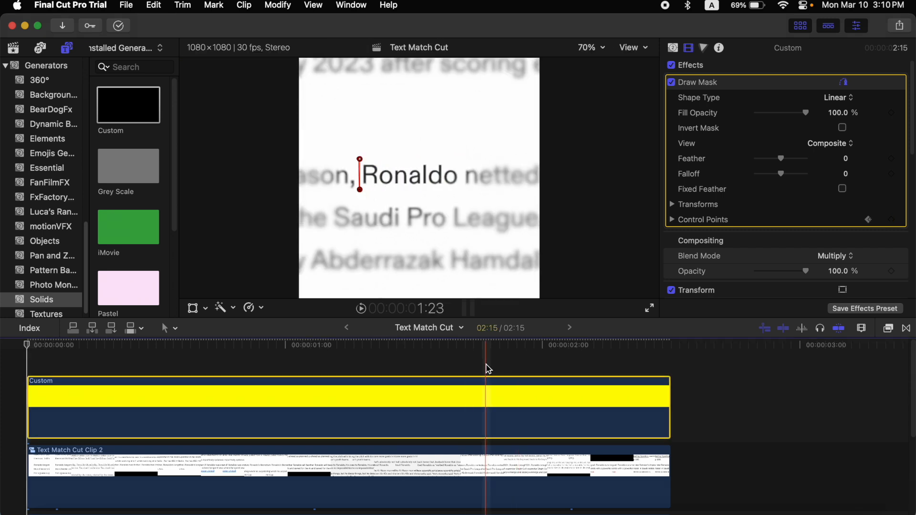
key("Down")
At the clip end, stretch the mask's points so the highlight covers the whole word Ronaldo
left_click(360, 189)
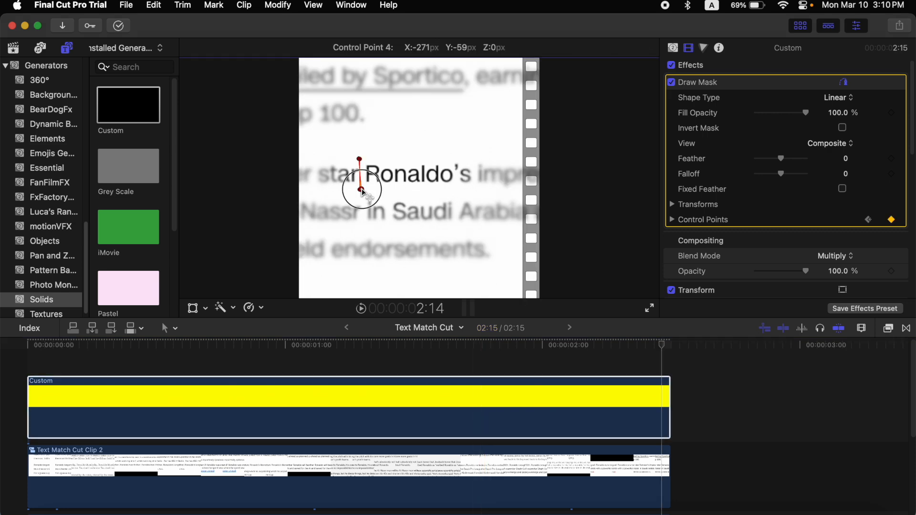
key("super+equal")
key("super+equal")
left_click_drag(292, 202, 419, 205)
left_click_drag(291, 138, 507, 138)
left_click_drag(419, 204, 493, 200)
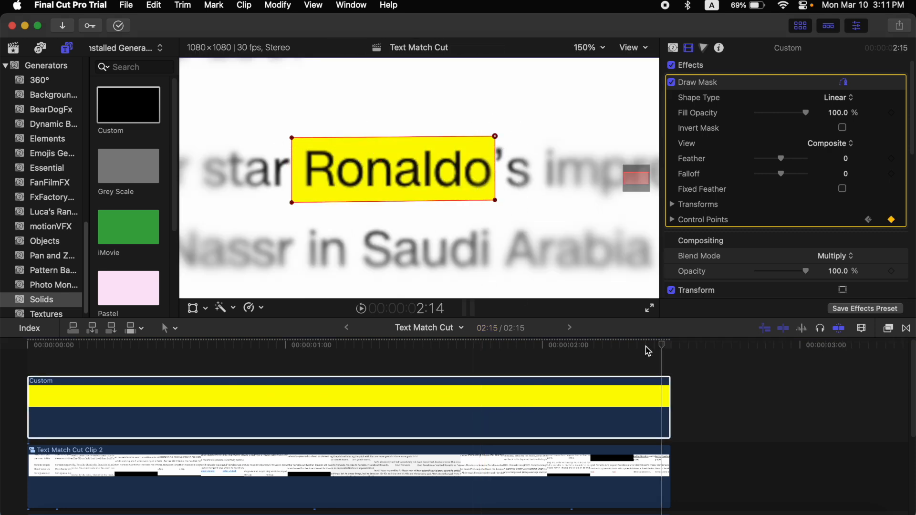
Fit the viewer and play back the highlight animation
key("shift+z")
key("space")
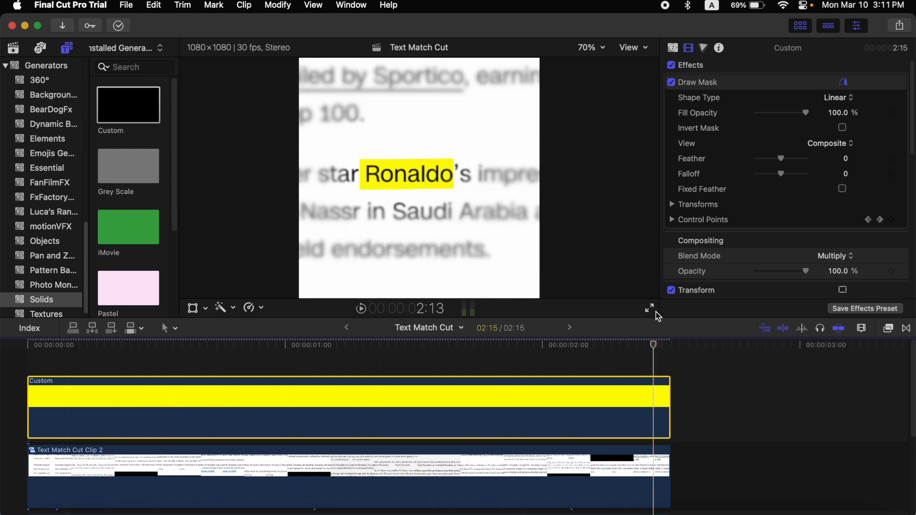
left_click(651, 310)
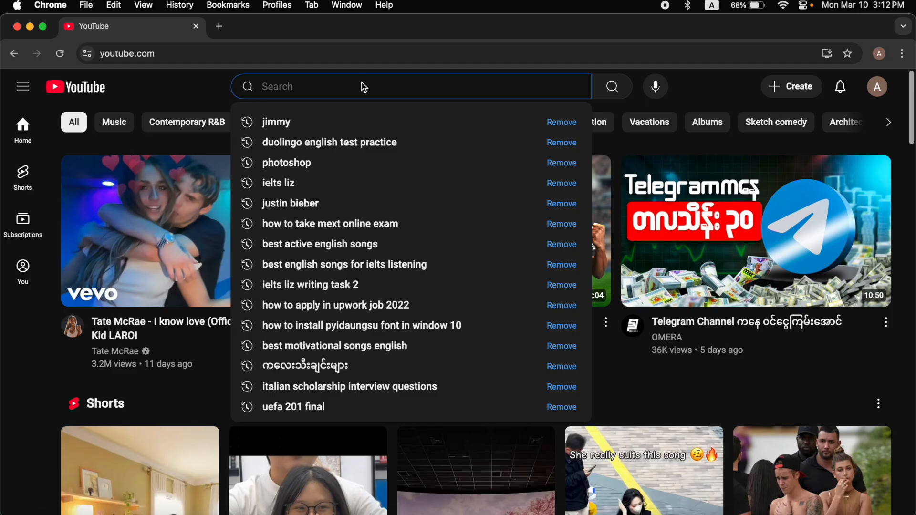
Switch to Chrome, search YouTube for ronaldo in bbc news, and open the BBC court video
type("b")
key("BackSpace")
type("ronal")
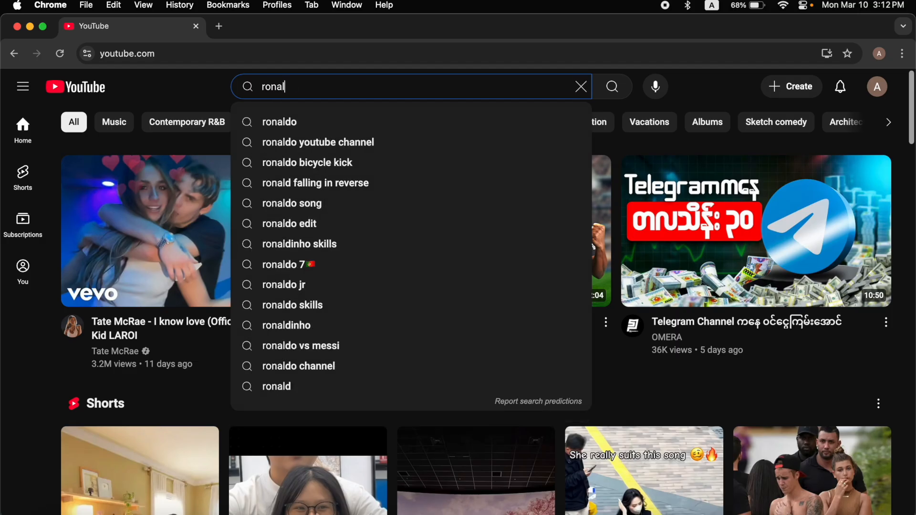
type("do in bbc news")
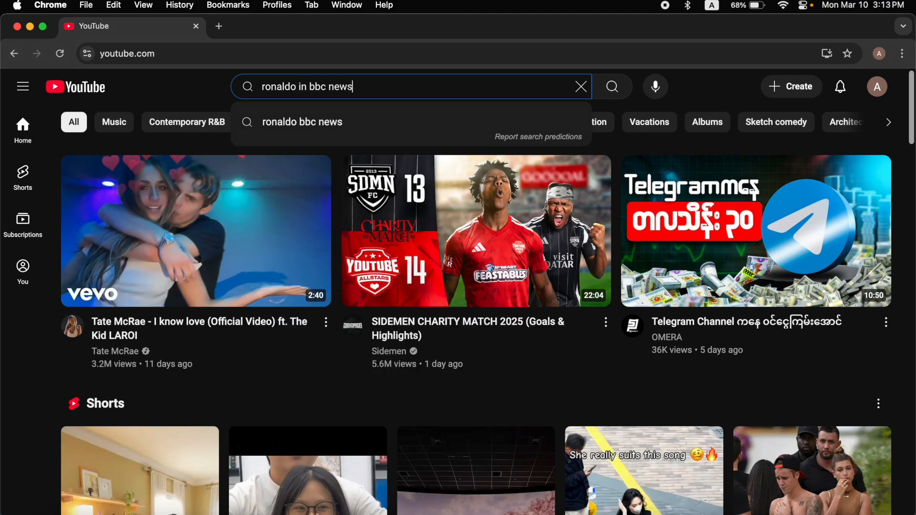
key("Return")
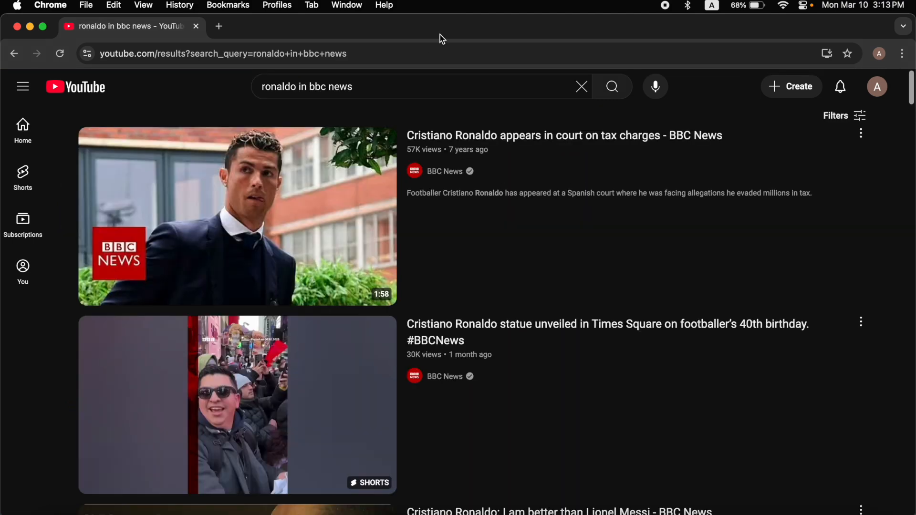
left_click(223, 202)
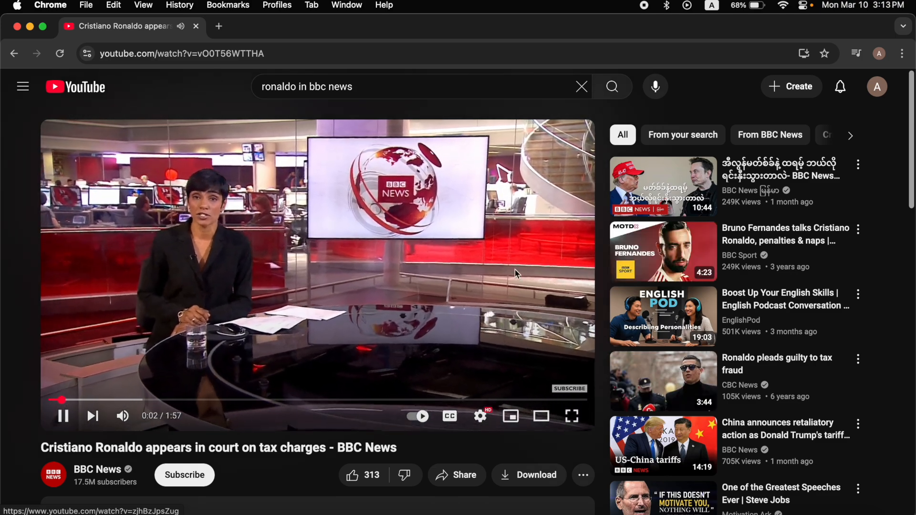
left_click(359, 277)
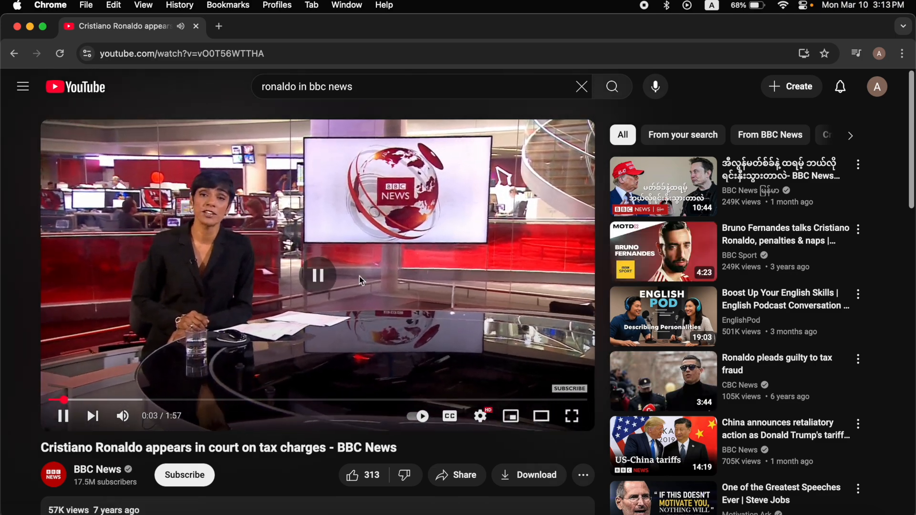
Download the BBC News court video and add videoplayback.mp4 to the timeline beneath the text match cut clips
left_click(483, 477)
left_click(581, 313)
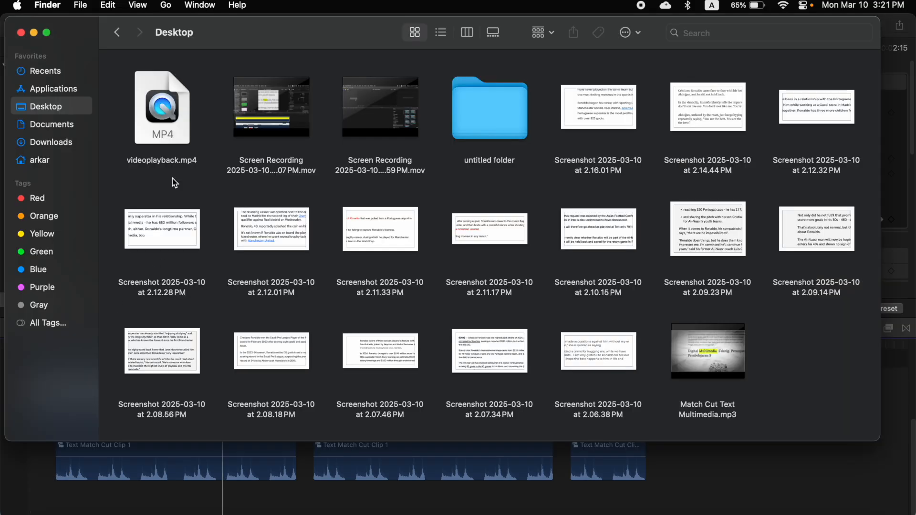
left_click_drag(174, 155, 191, 468)
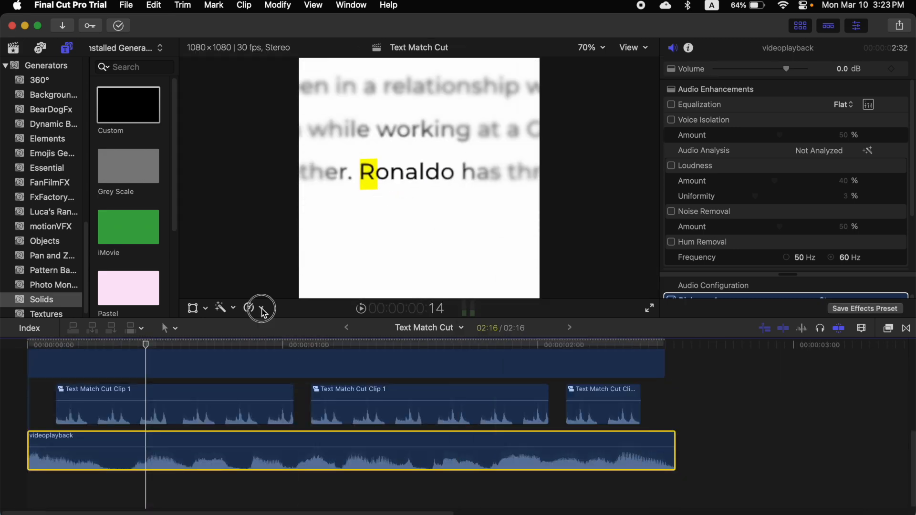
Retime the videoplayback audio clip to Fast (110%) so it fits the length of the edit
left_click(264, 313)
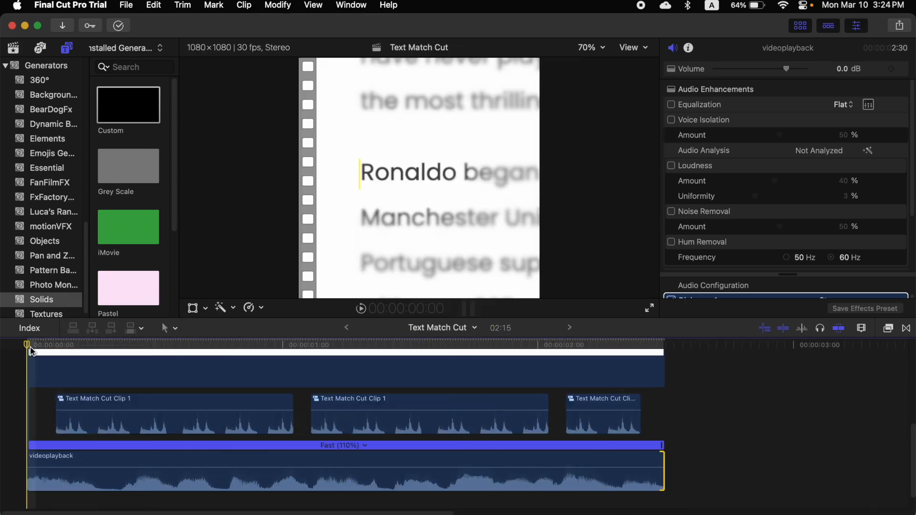
Play back the edit with the BBC audio, then switch the viewer to full screen and play it again
key("space")
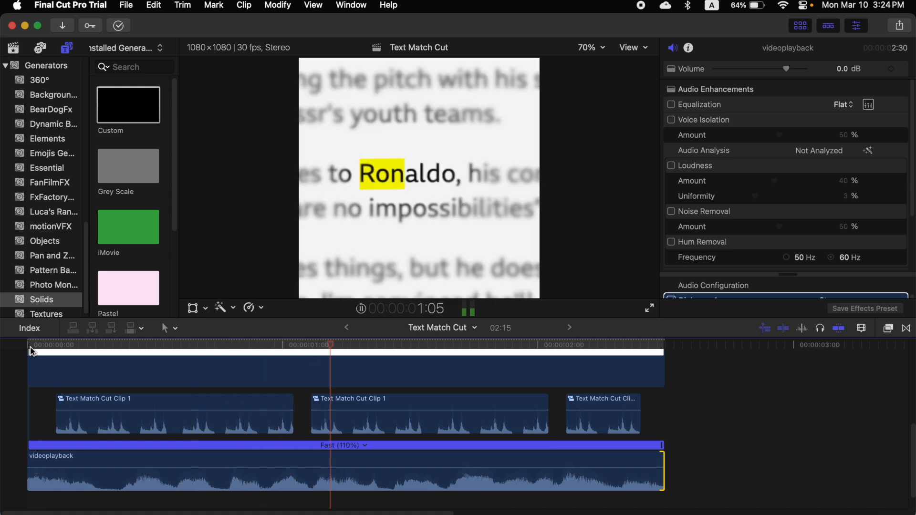
key("space")
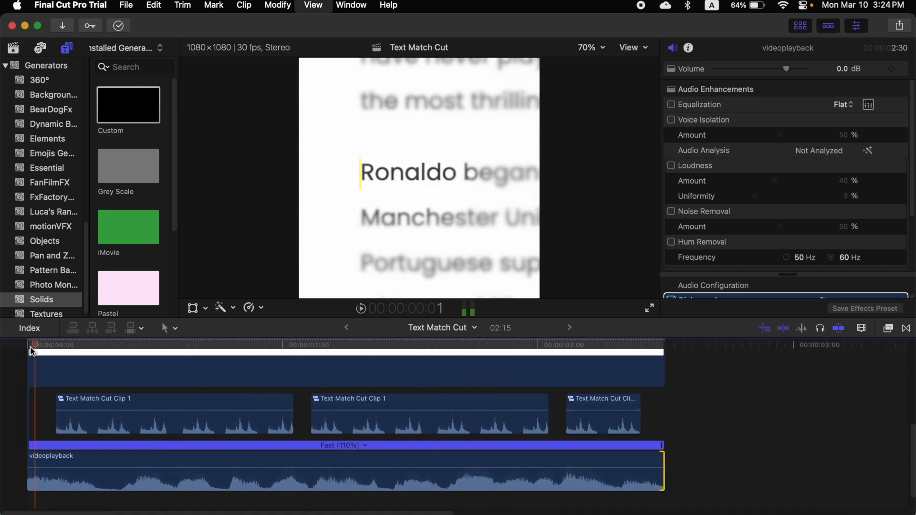
left_click(650, 311)
key("space")
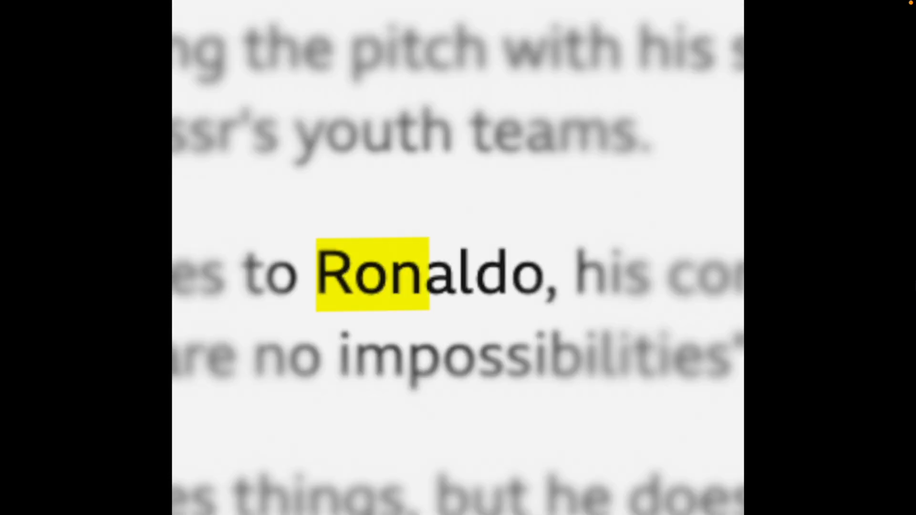